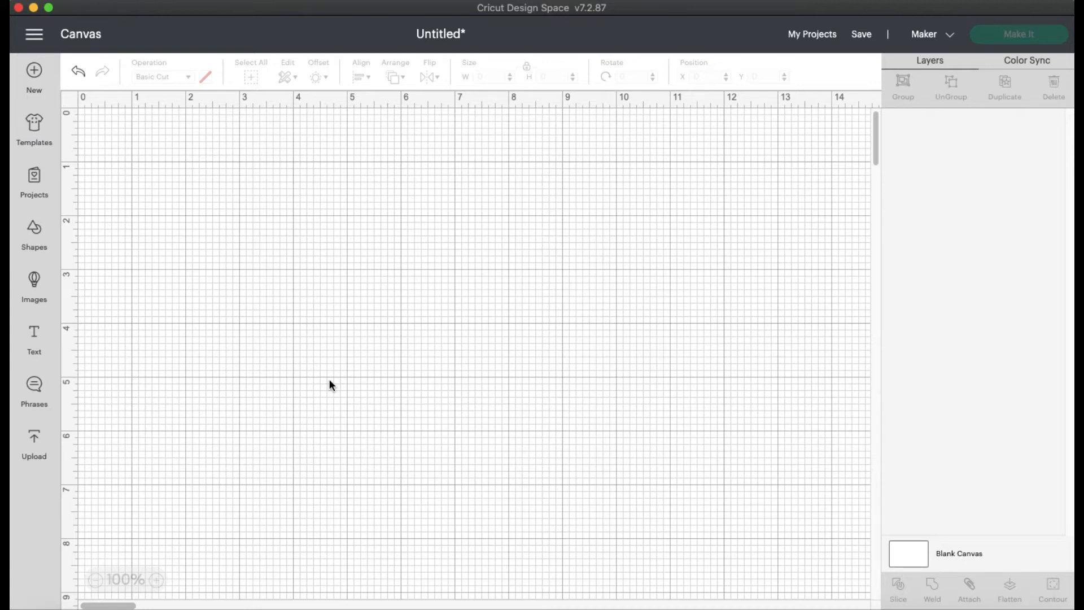
Add the Decorative Rectangle shape, enlarge it to about 4.36 by 2.99 inches, and move it to about X 1.9, Y 1.8
click(37, 238)
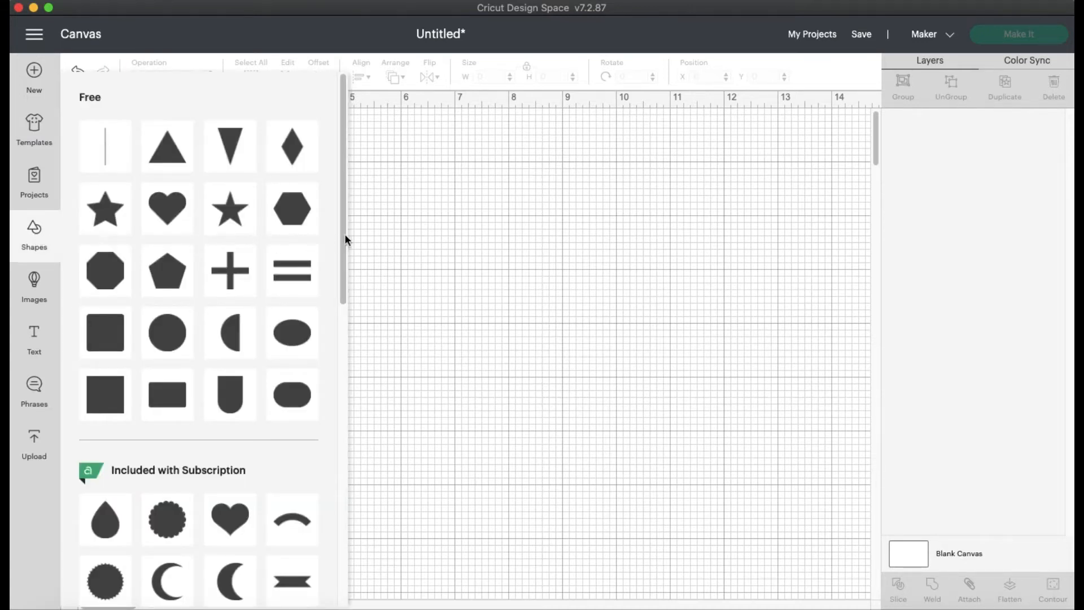
drag(345, 239, 351, 345)
click(106, 502)
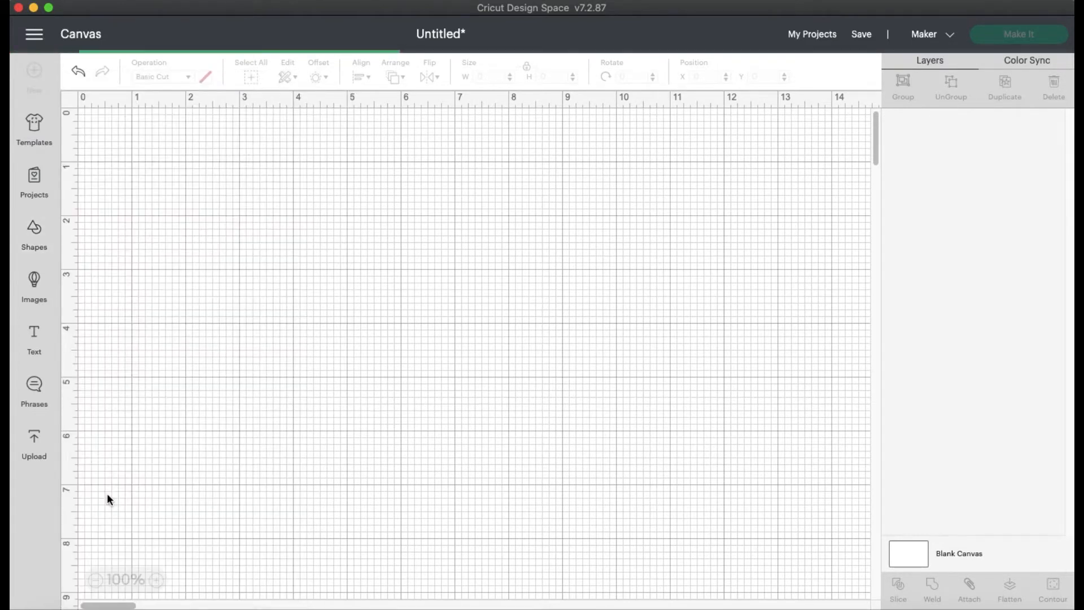
drag(213, 206, 230, 211)
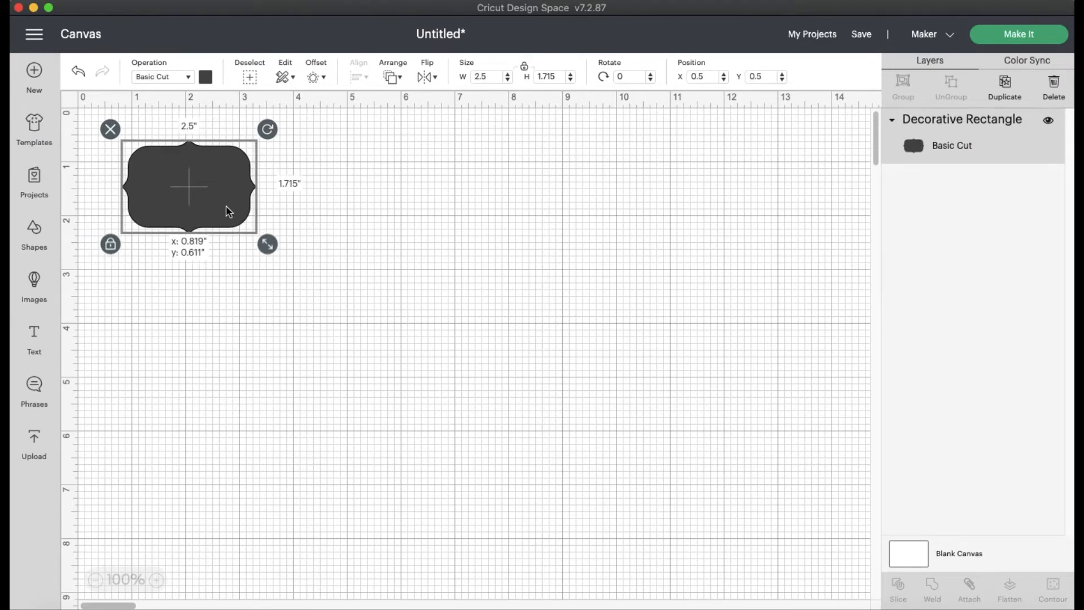
drag(269, 245, 326, 310)
drag(283, 241, 346, 305)
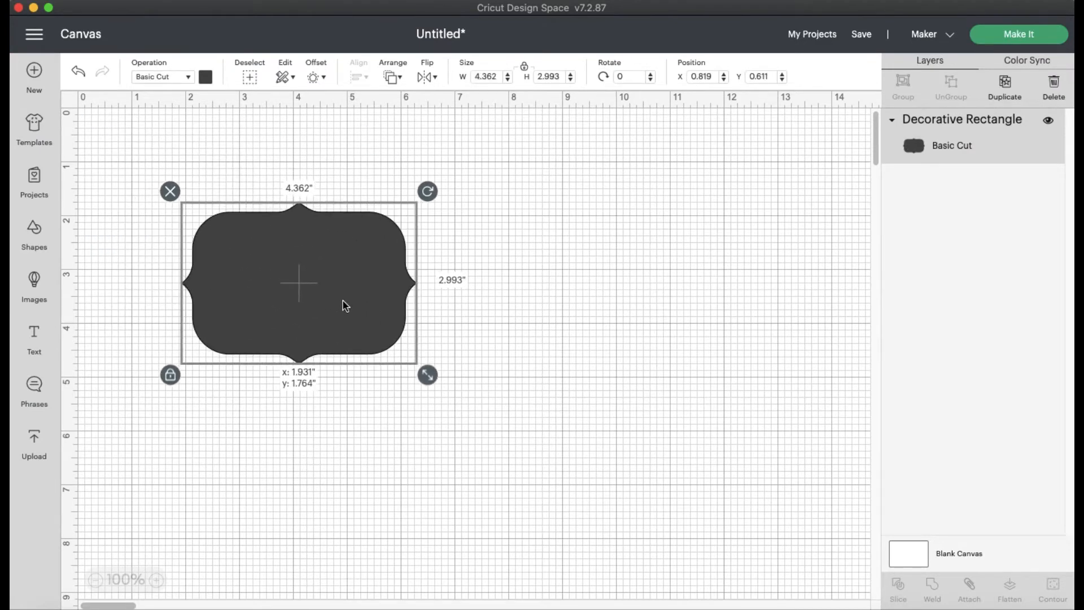
click(520, 313)
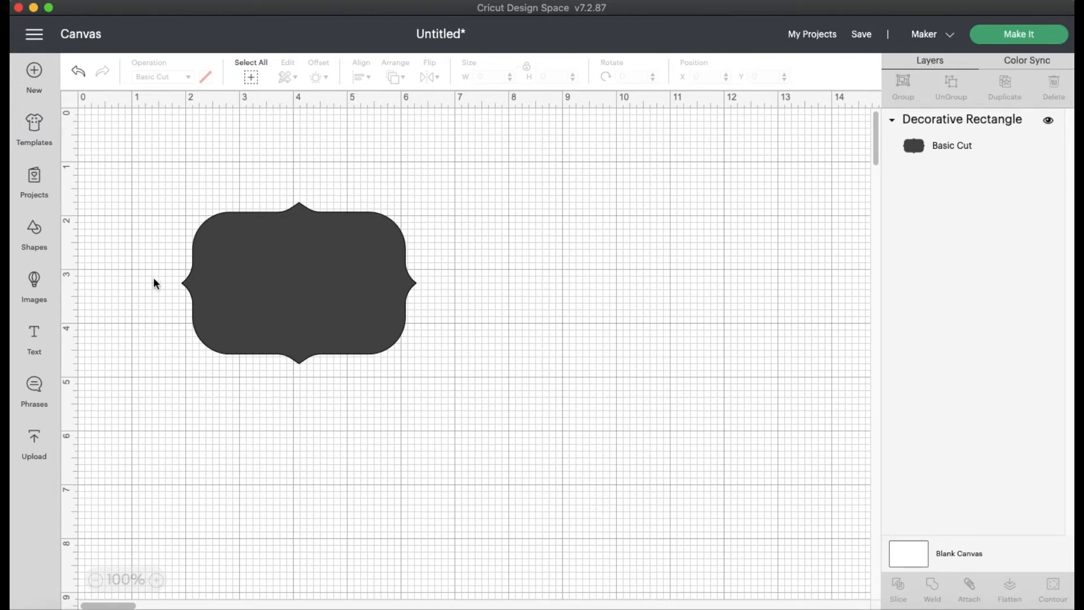
Add a text object with the sample first name, shrink it to about 2.05 inches wide, and place it on the decorative rectangle
click(36, 344)
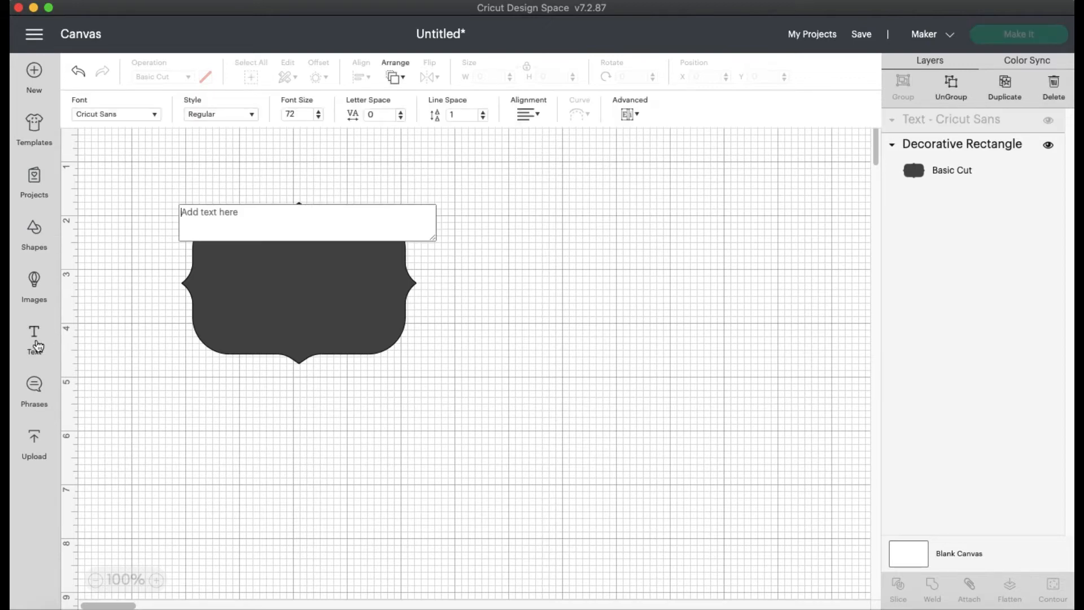
text(Sa)
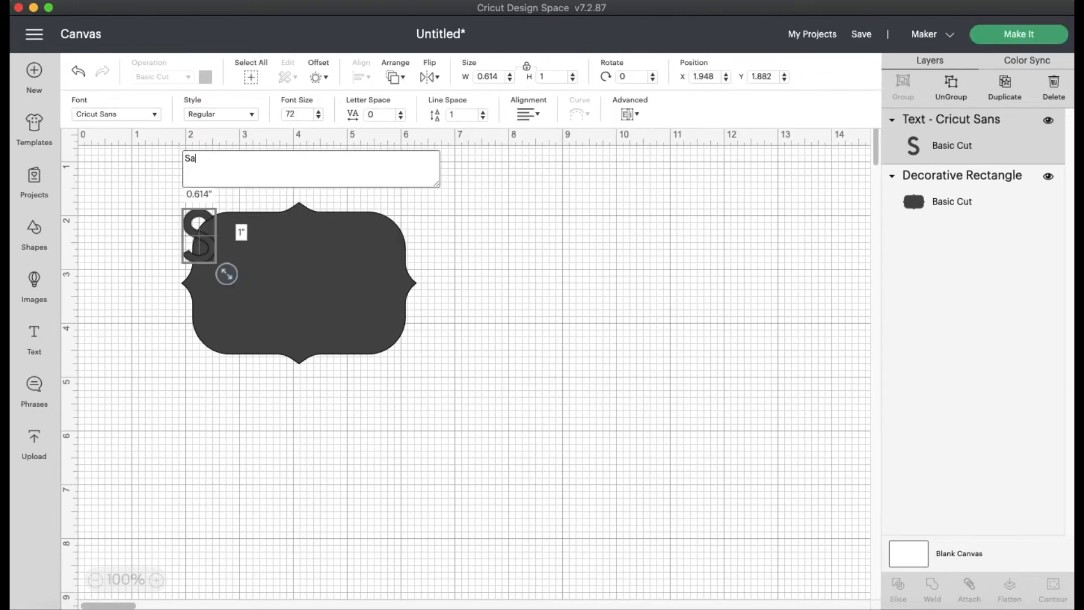
text(rah)
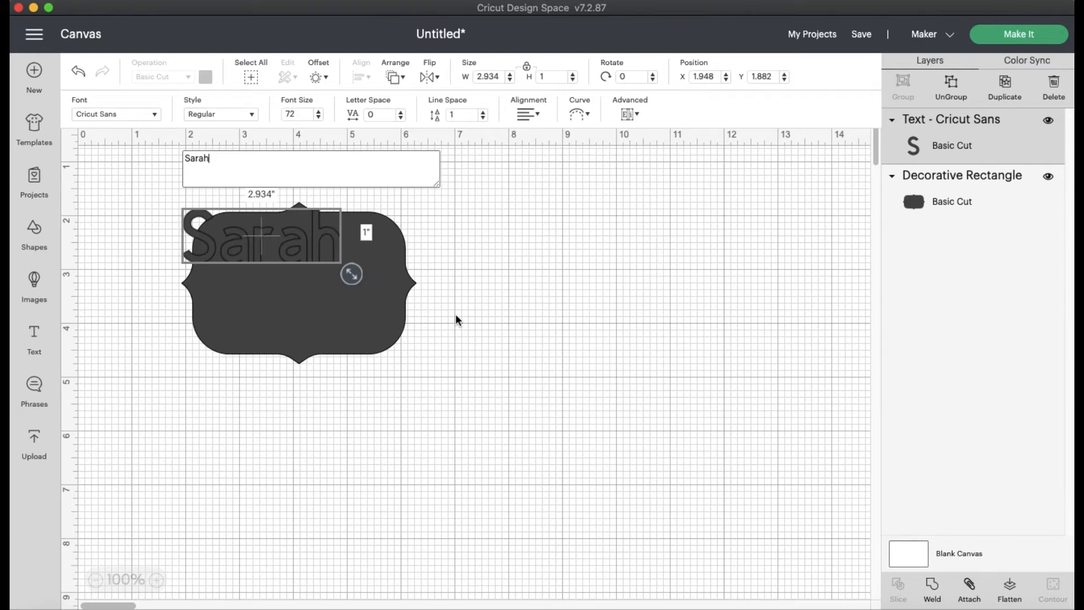
drag(351, 274, 322, 289)
click(517, 442)
Center the name text on the decorative rectangle both horizontally and vertically
drag(469, 410, 157, 163)
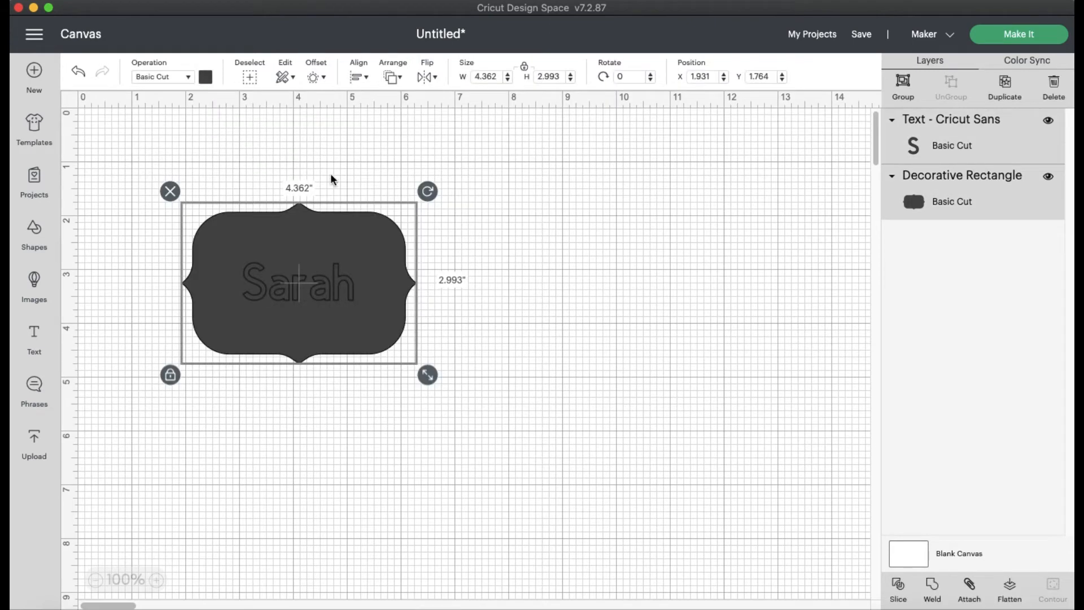
click(364, 77)
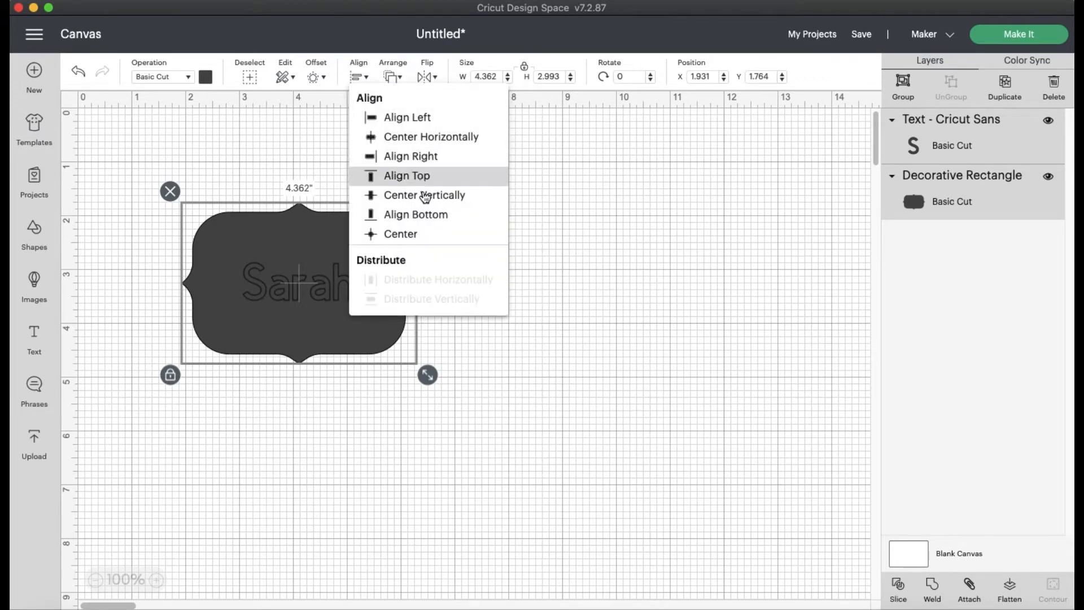
click(427, 236)
click(542, 321)
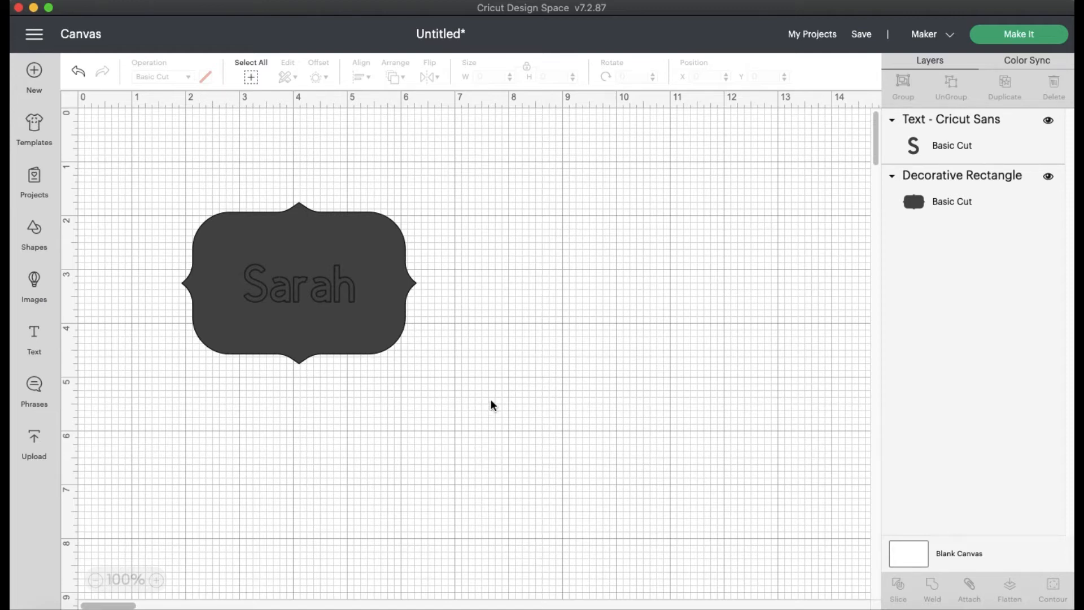
Slice the name text out of the decorative rectangle and separate the resulting pieces on the canvas
drag(491, 400, 143, 163)
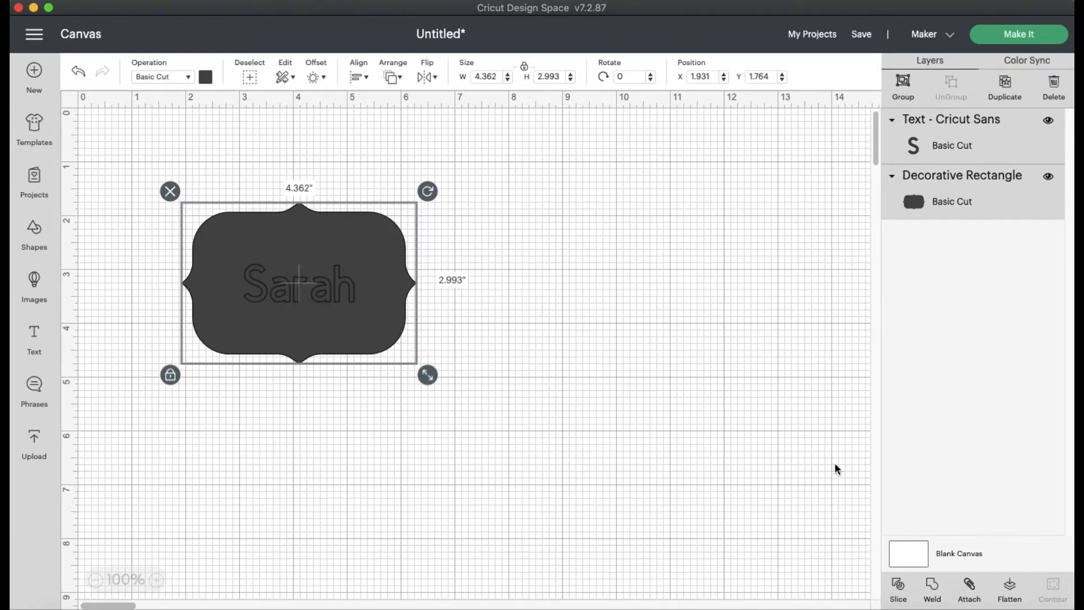
click(900, 591)
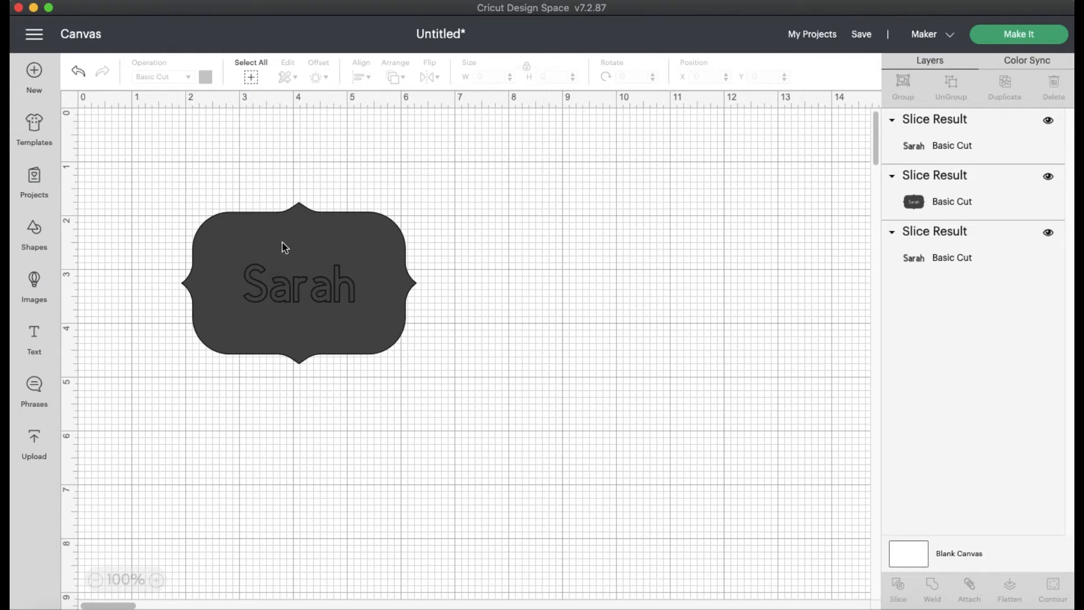
drag(259, 244, 516, 209)
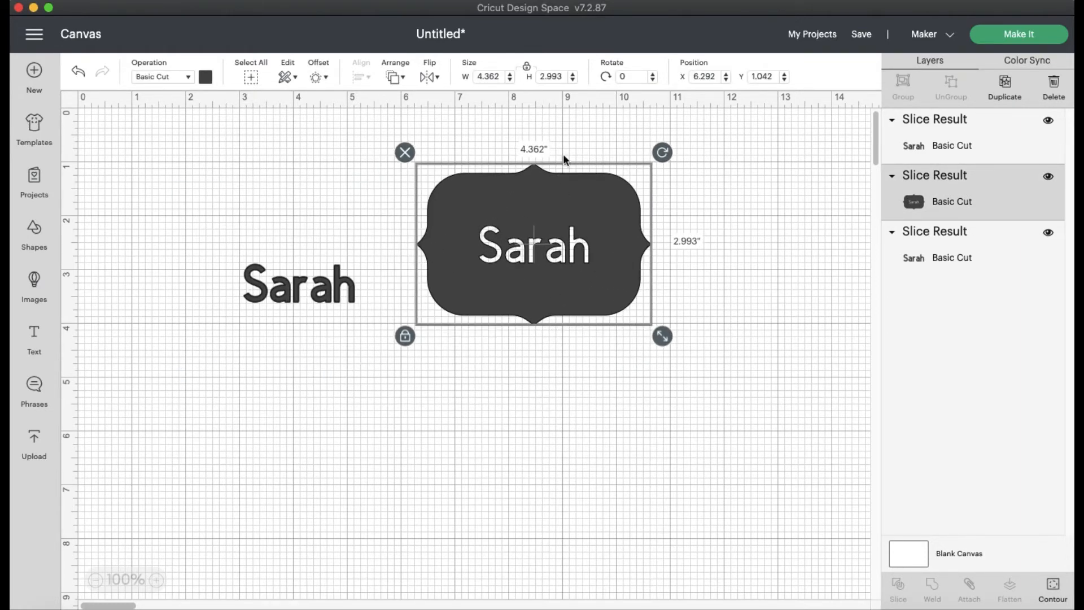
drag(333, 282, 291, 355)
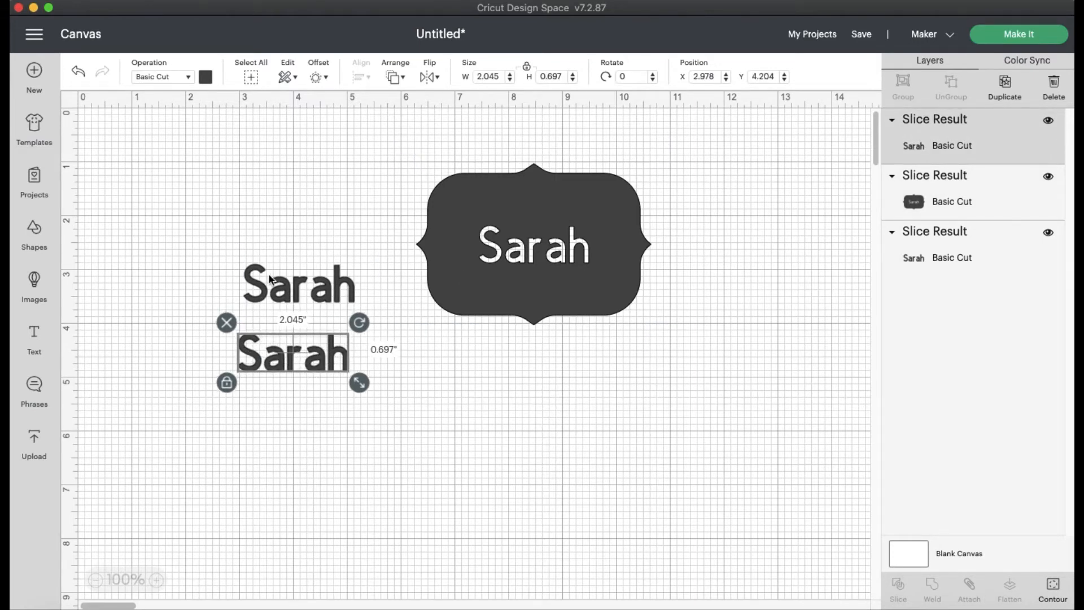
Delete the two leftover solid name pieces from the slice
click(396, 452)
drag(384, 432, 216, 228)
key(Delete)
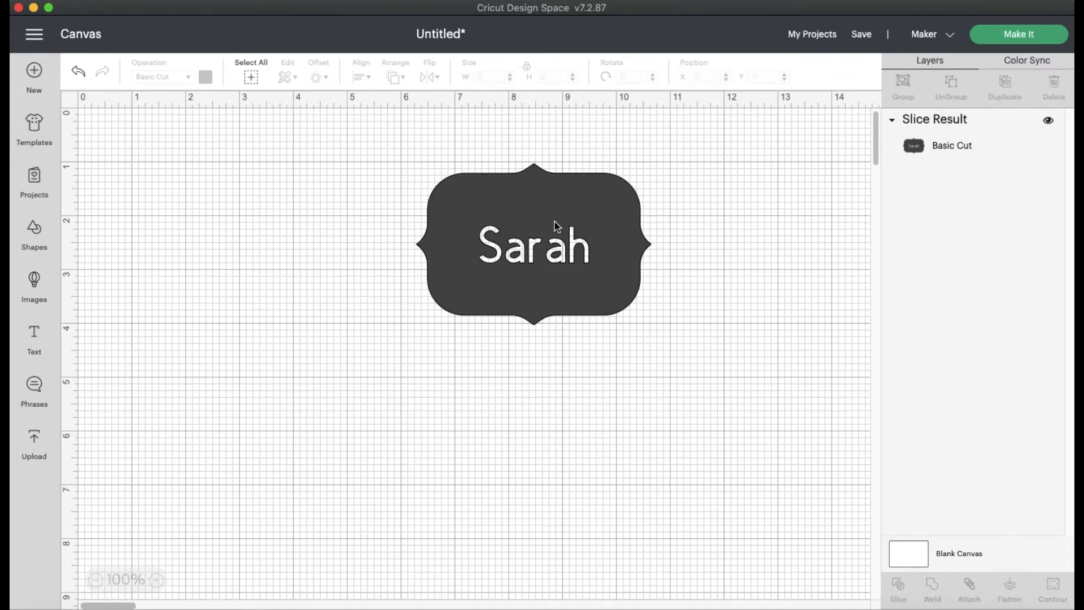
Move the rectangle with the cut-out name to the canvas's upper-left area
drag(561, 212, 247, 186)
click(435, 267)
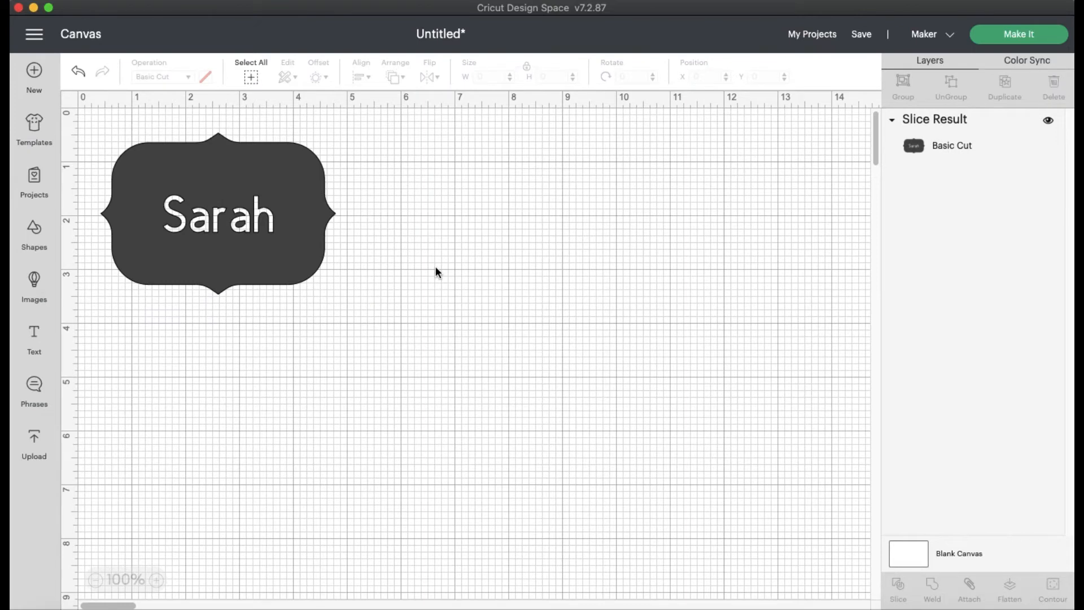
mouse_move(303, 187)
mouse_down()
mouse_move(324, 184)
mouse_move(310, 192)
mouse_up()
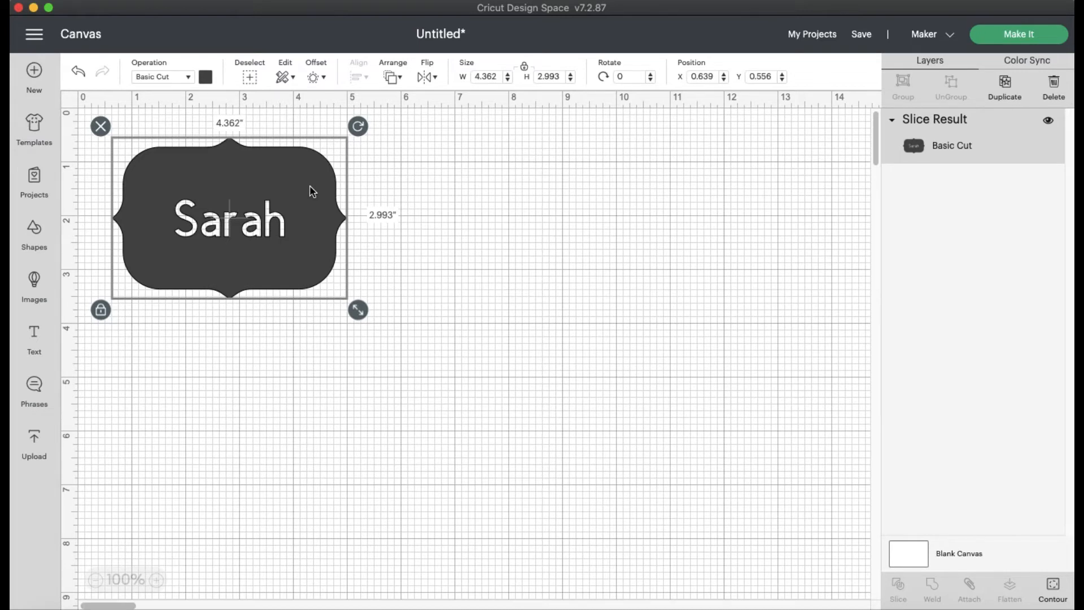
drag(287, 186, 294, 187)
click(492, 365)
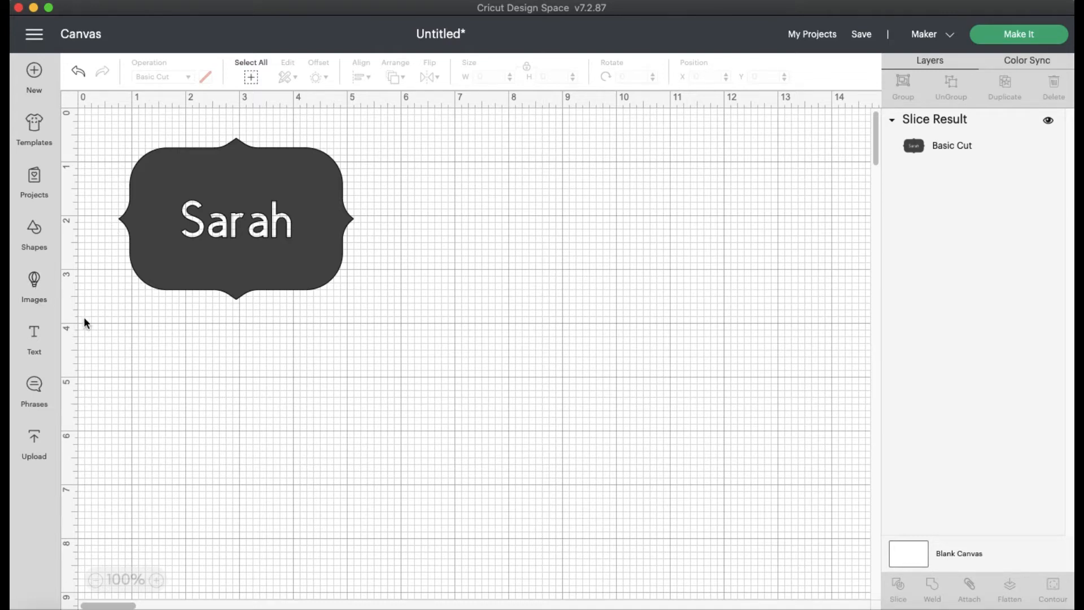
Add the "Have a nice day! Thank you for shopping with us." image from the quote image results to the canvas
click(34, 291)
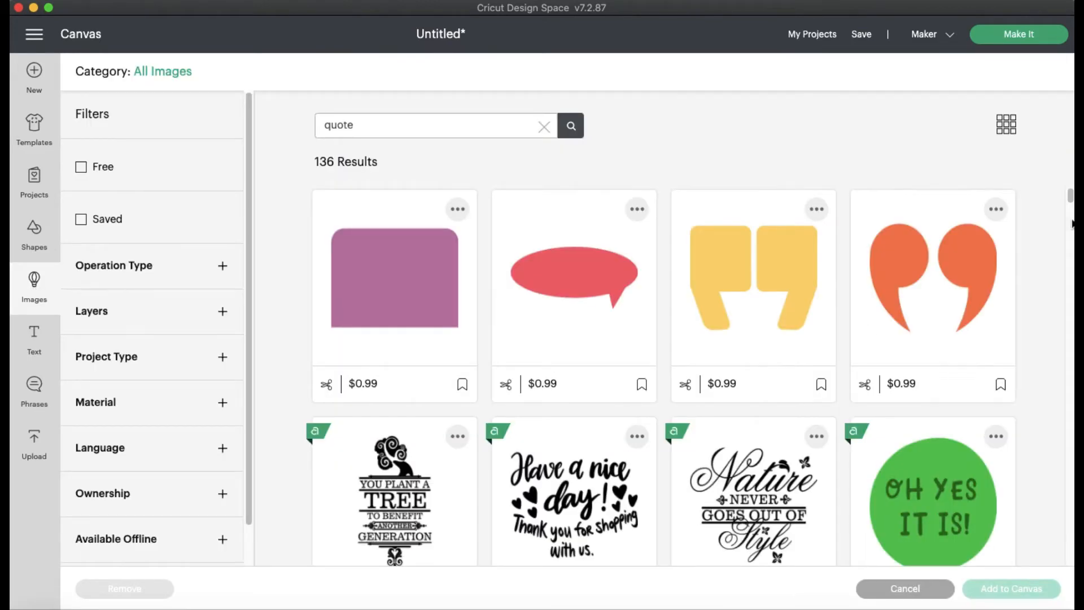
scroll(1071, 214, down, 4)
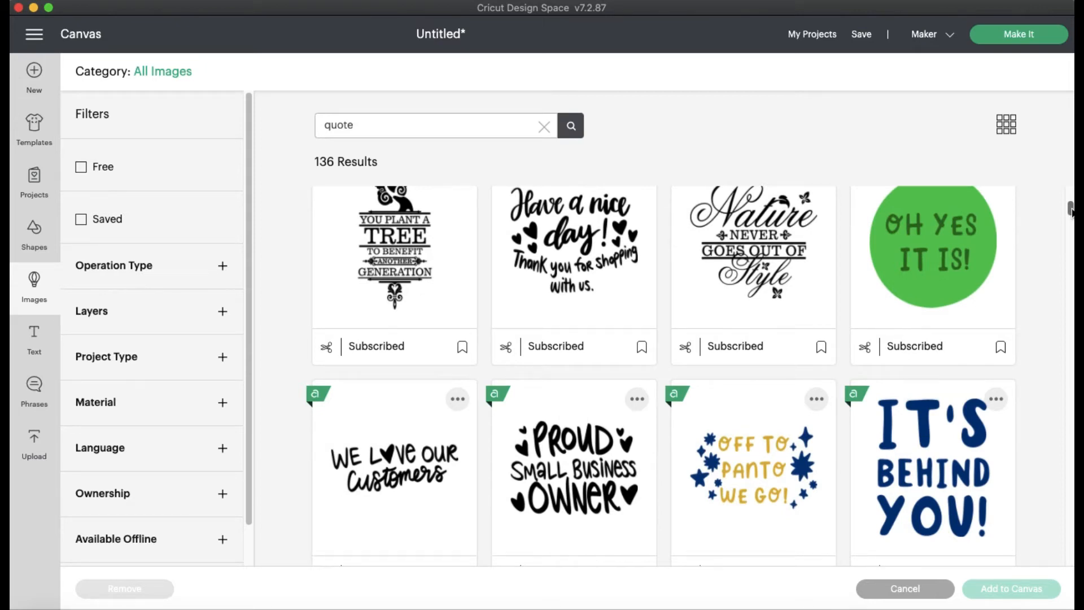
click(605, 272)
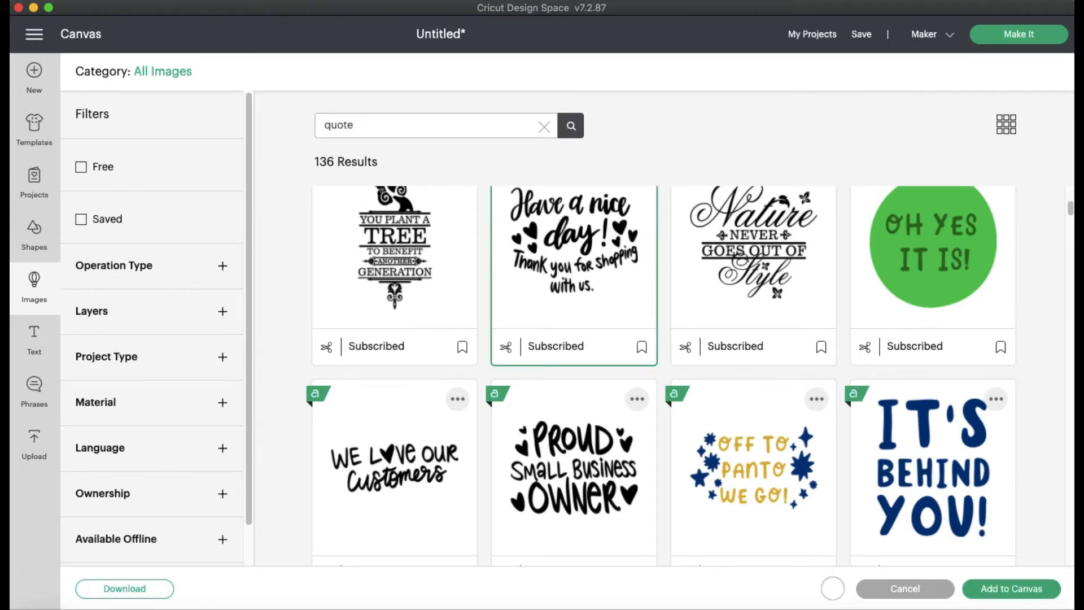
scroll(1071, 209, up, 2)
scroll(1071, 209, up, 1)
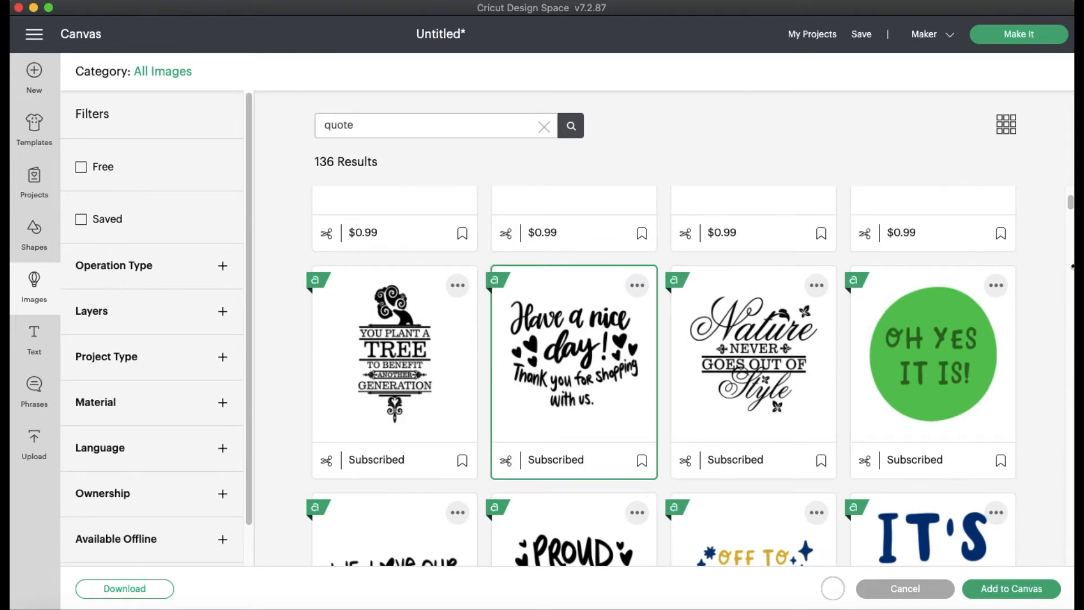
scroll(1071, 198, up, 3)
drag(1072, 192, 1072, 208)
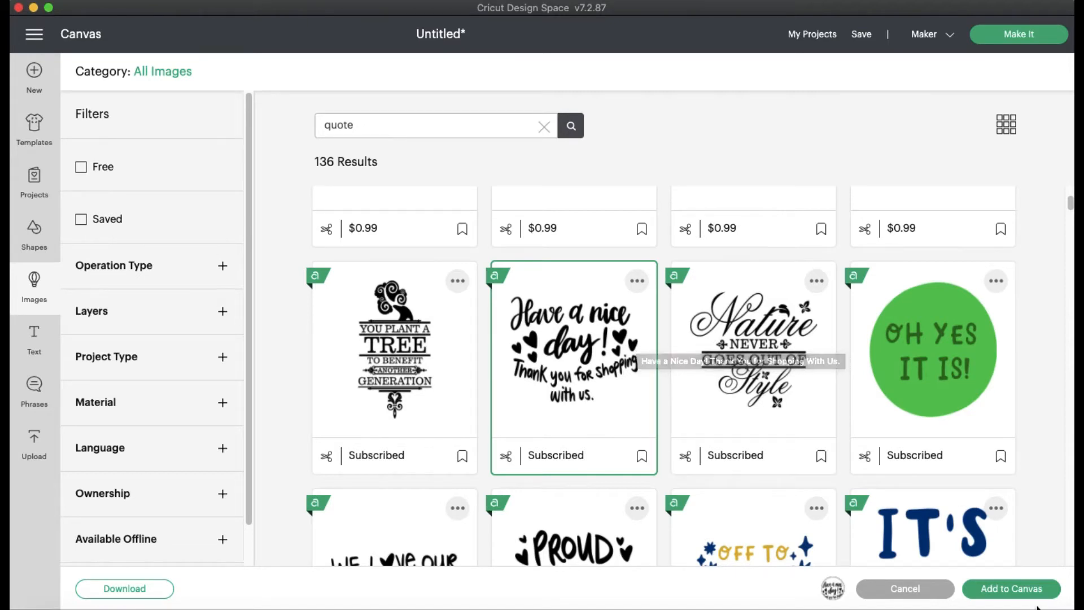
click(1014, 590)
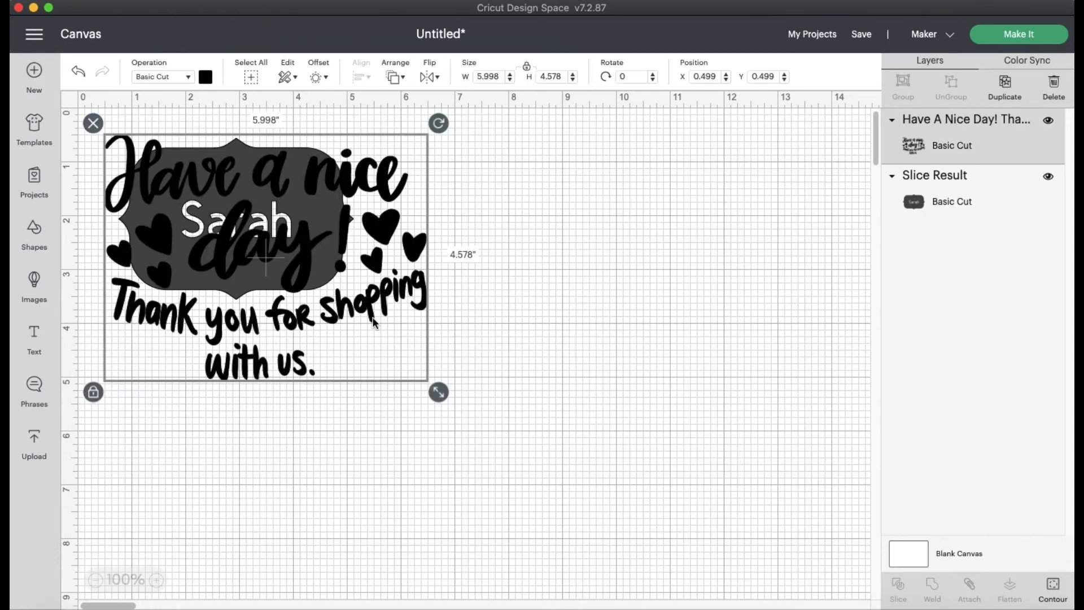
Shift the name label slightly up and left, and place the quote image beside it at about X 5.8, Y 0.6
drag(373, 322, 643, 389)
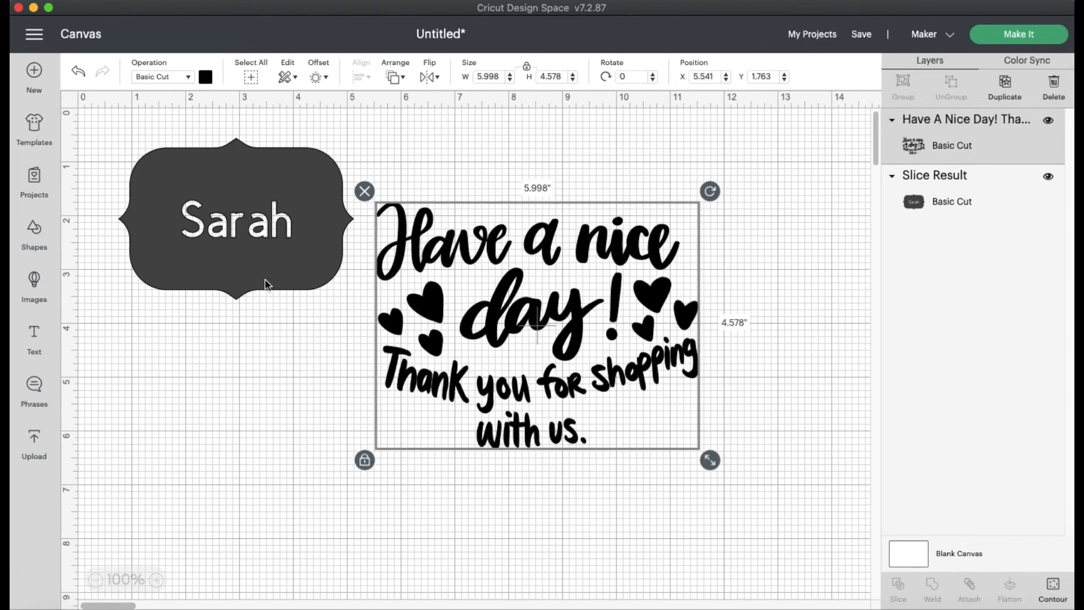
drag(263, 276, 246, 269)
click(463, 390)
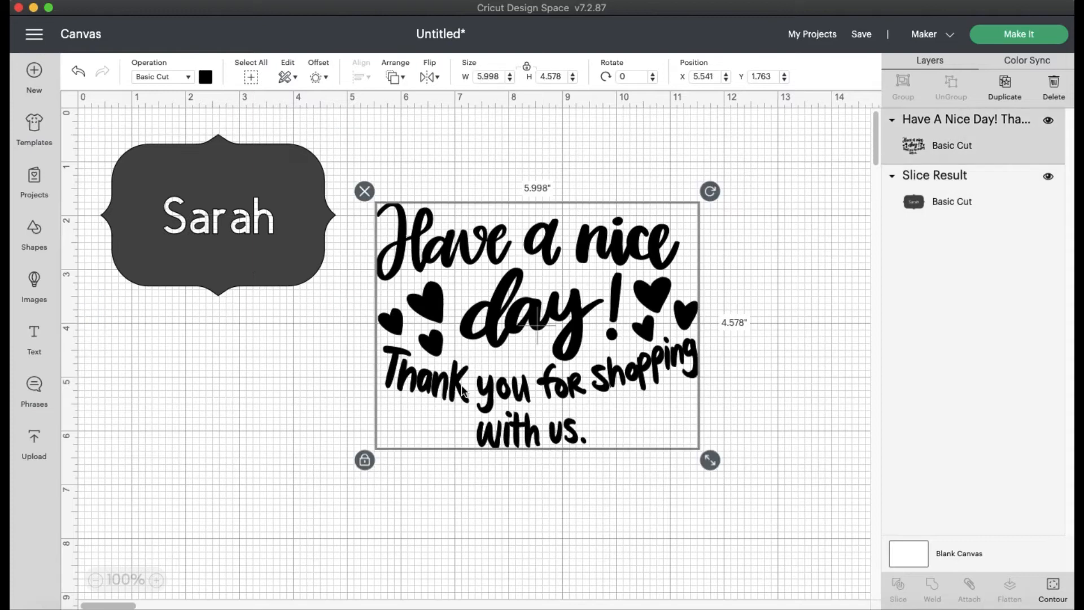
drag(602, 300, 601, 320)
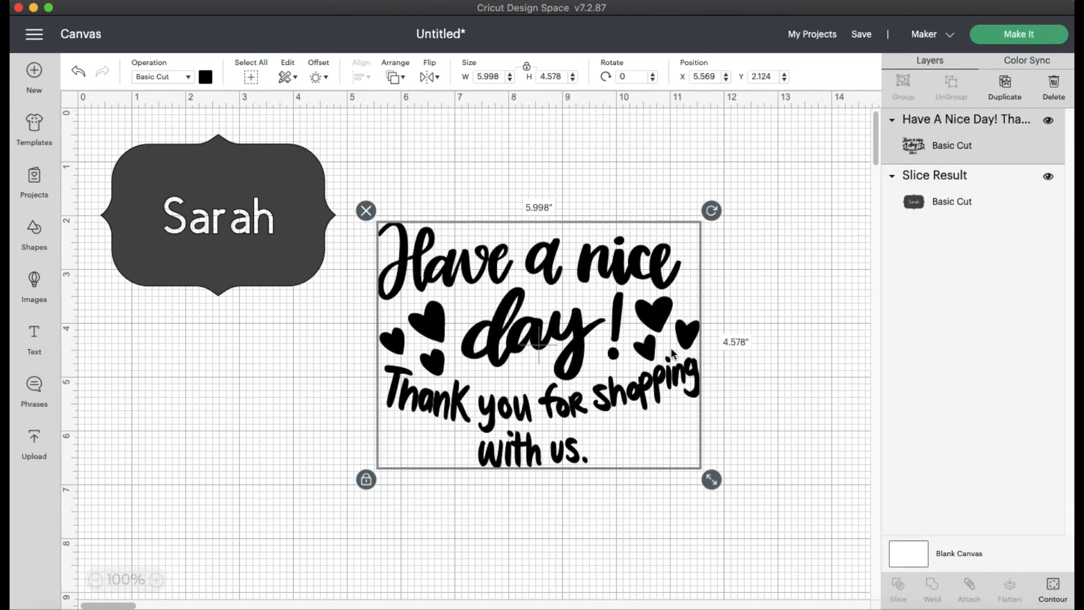
click(808, 316)
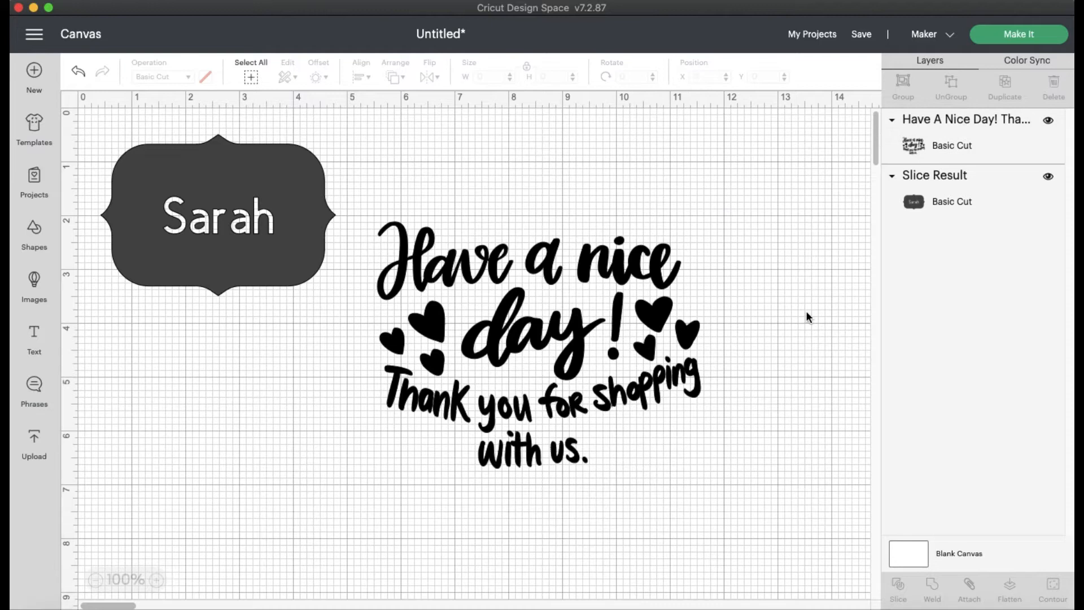
click(565, 373)
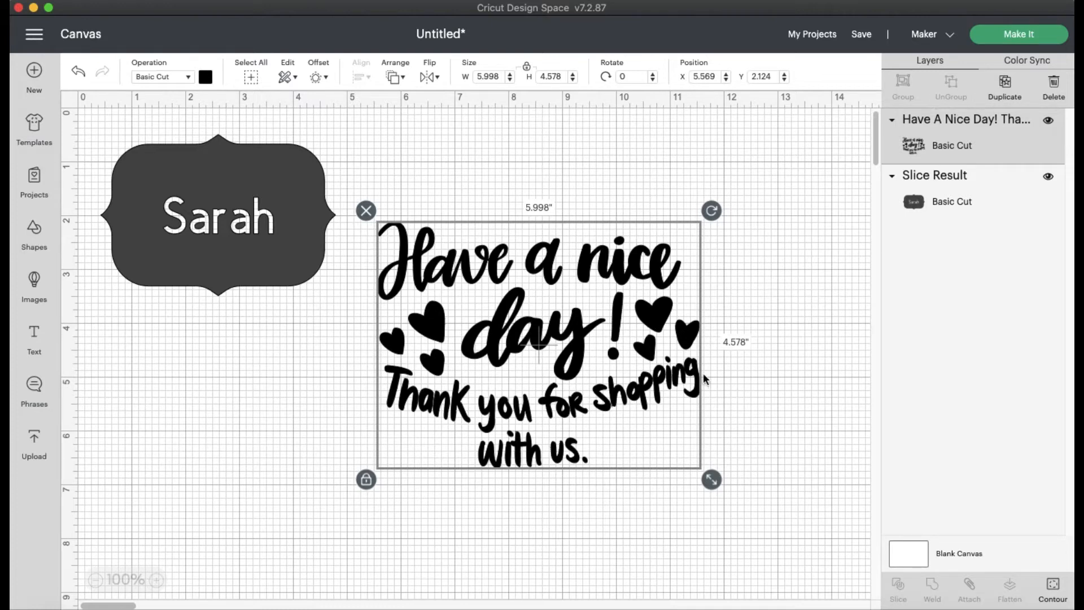
drag(600, 351, 612, 271)
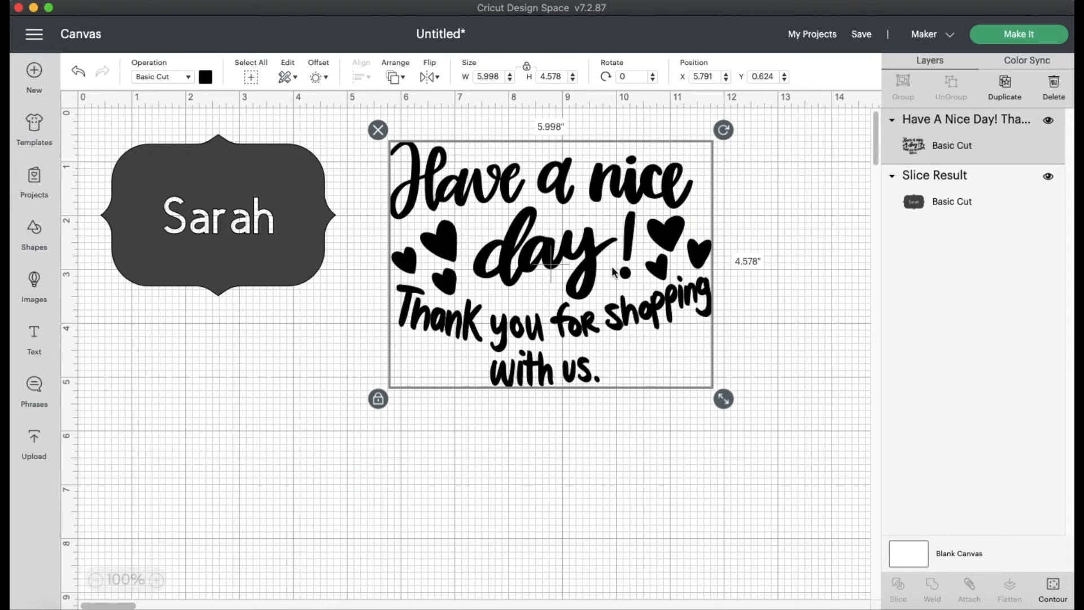
click(520, 439)
click(539, 341)
Add a Square With Rounded Corners below the quote, unlock its proportions, and stretch it to about 5.75 by 1.58 inches
click(35, 236)
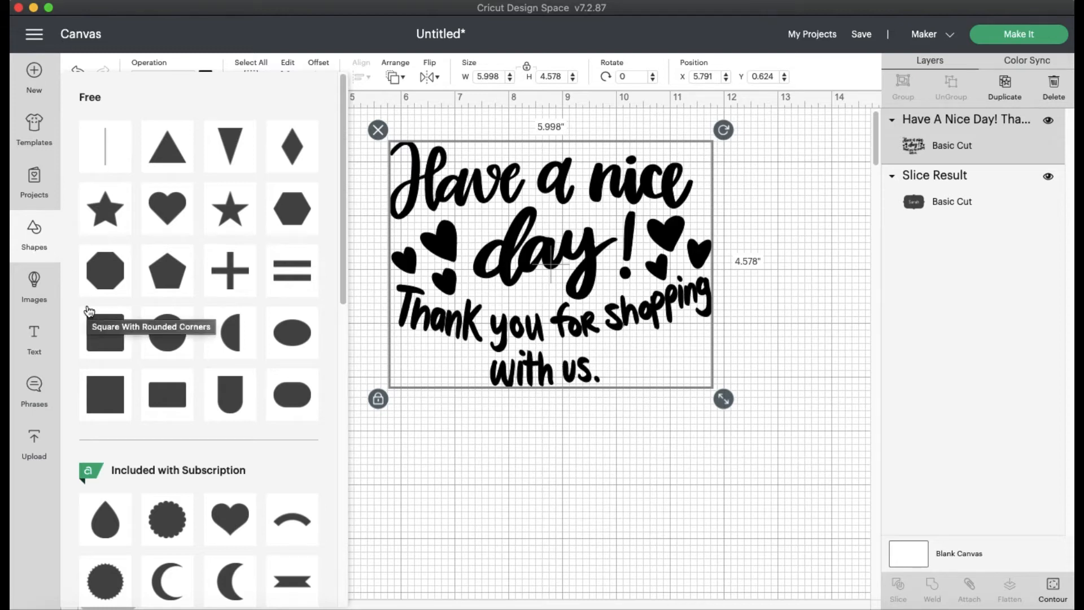
click(102, 332)
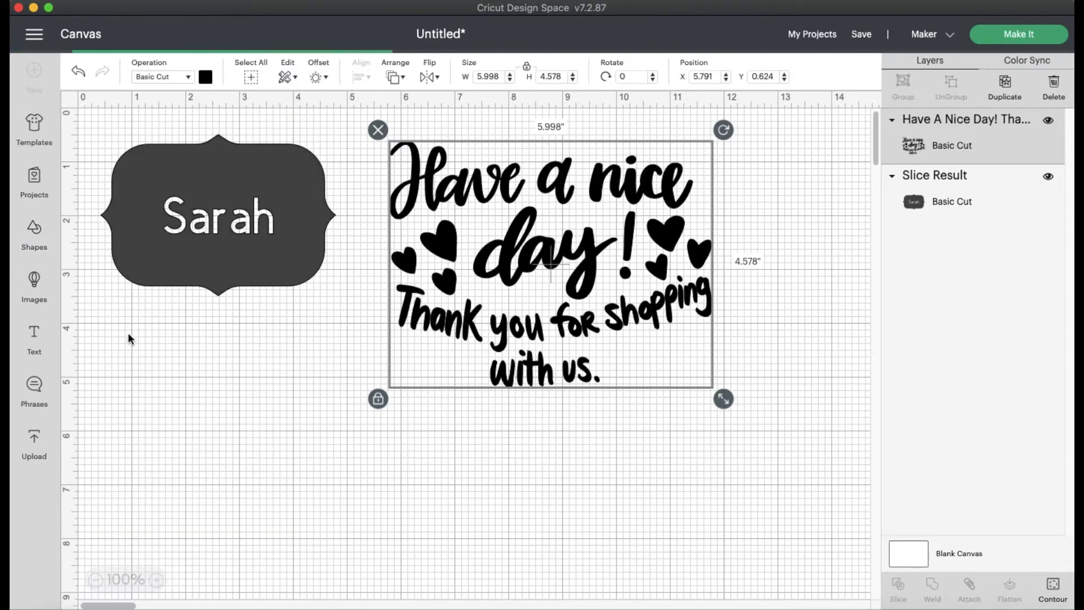
drag(206, 242, 382, 468)
click(297, 508)
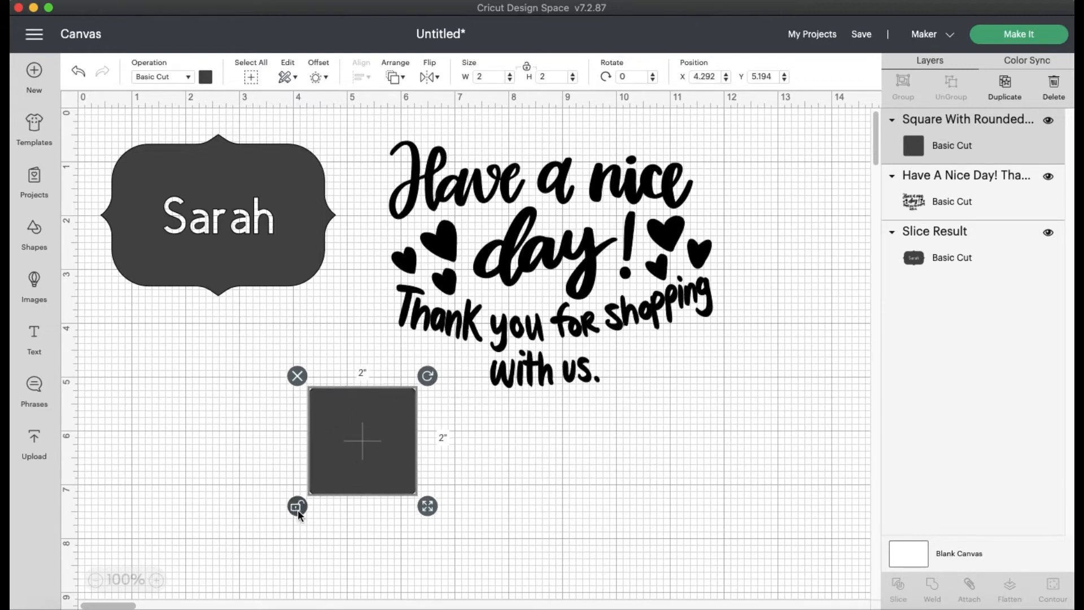
drag(429, 509, 632, 486)
drag(590, 449, 614, 374)
drag(608, 516, 604, 518)
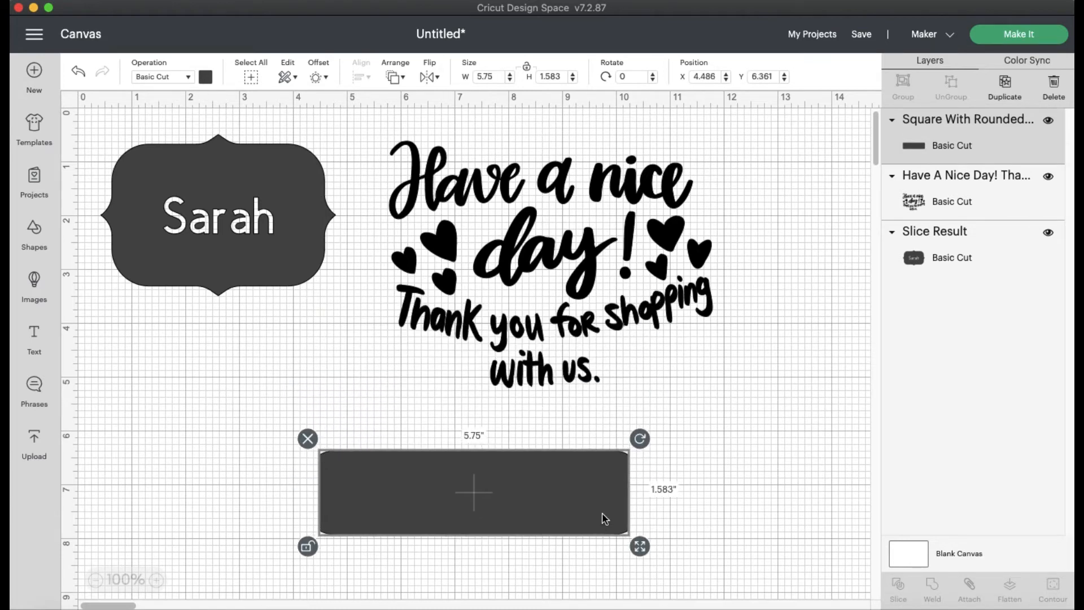
Shrink the rounded rectangle to about 5.03 by 1.13 inches and place it over the "Thank you" line of the quote
click(506, 305)
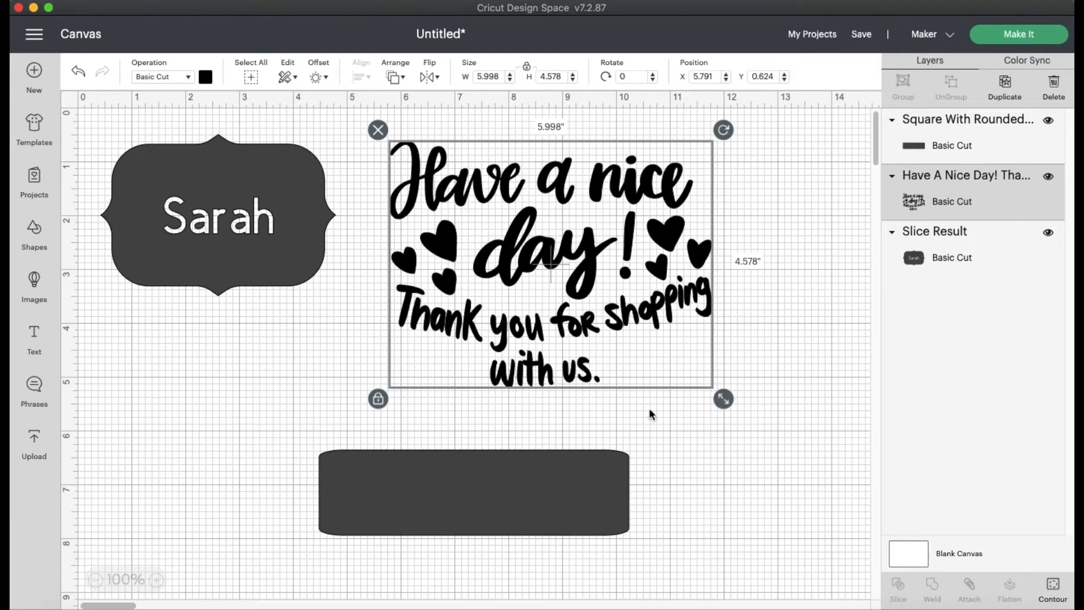
click(532, 502)
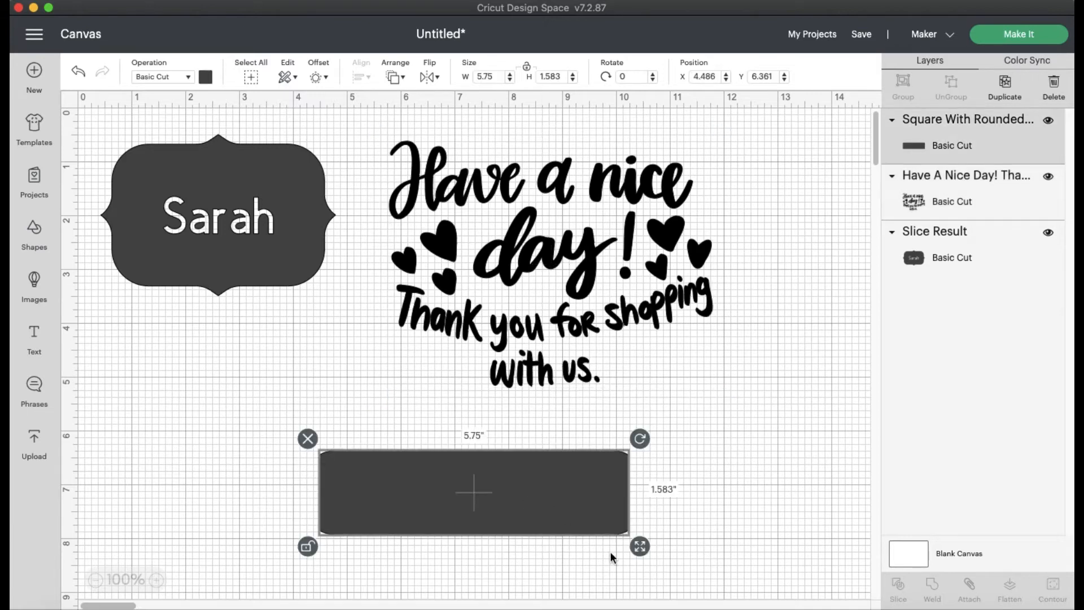
scroll(611, 550, down, 1)
drag(640, 537, 605, 517)
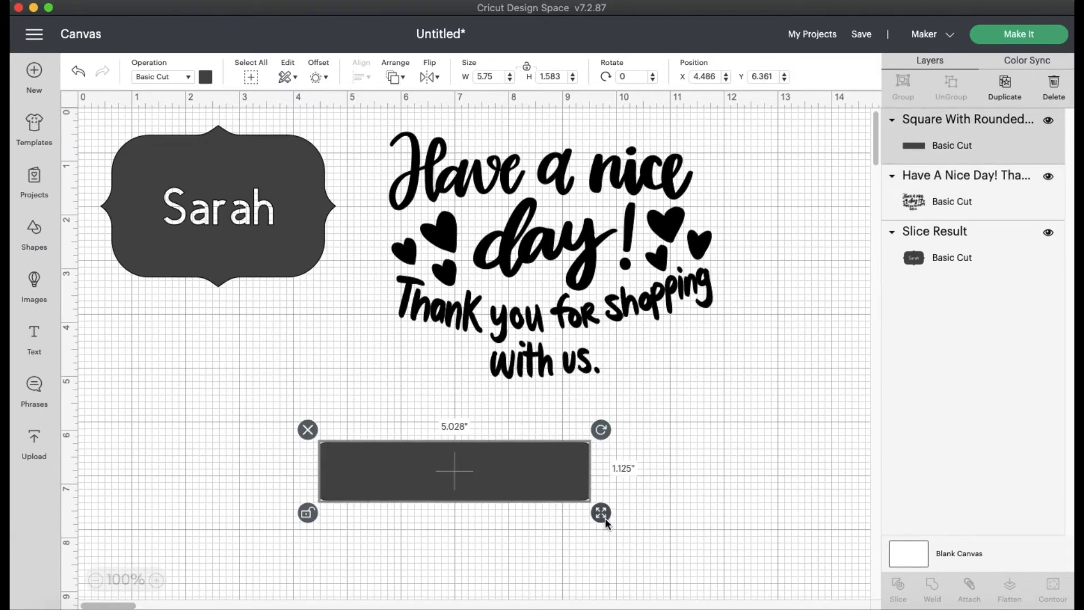
drag(554, 486, 578, 348)
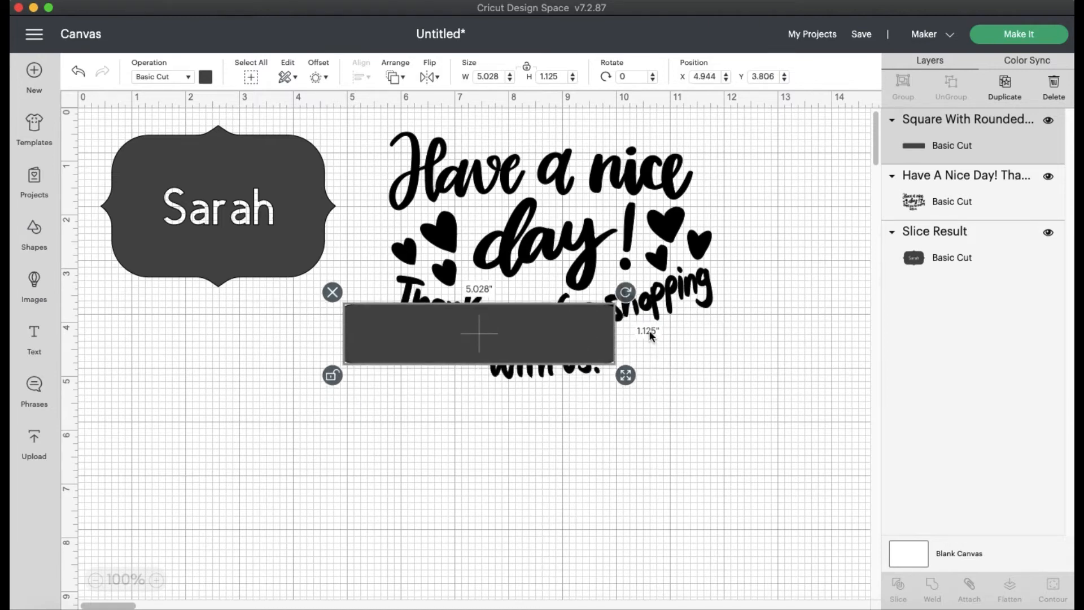
Rotate the rectangle to about 20 degrees and enlarge it to about 5.48 by 3.15 inches overall, covering "Thank" and "with us."
drag(625, 292, 640, 344)
drag(627, 417, 648, 440)
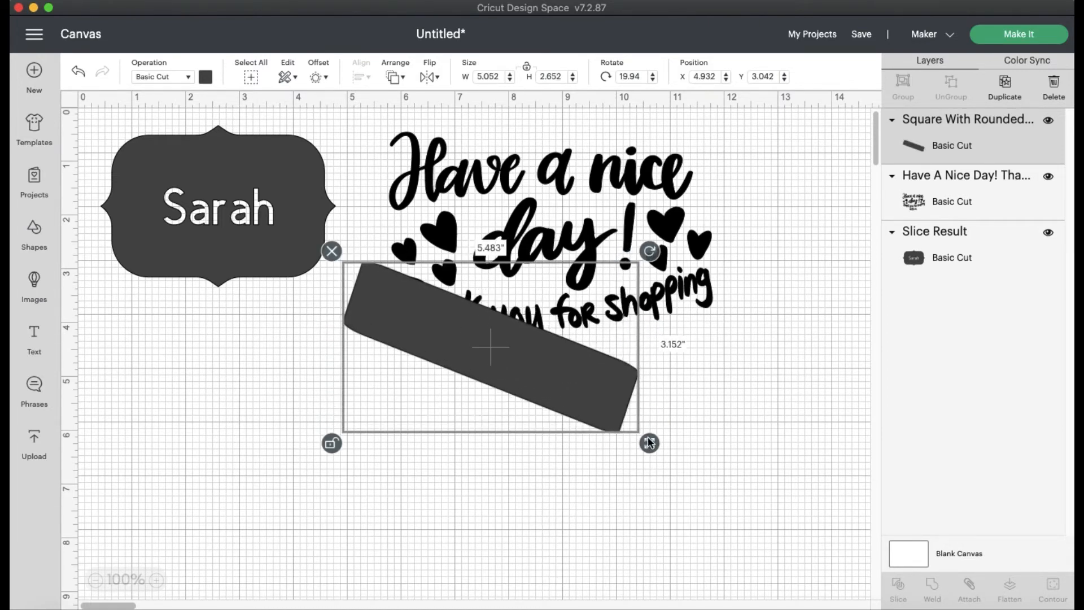
drag(576, 392, 574, 388)
click(738, 395)
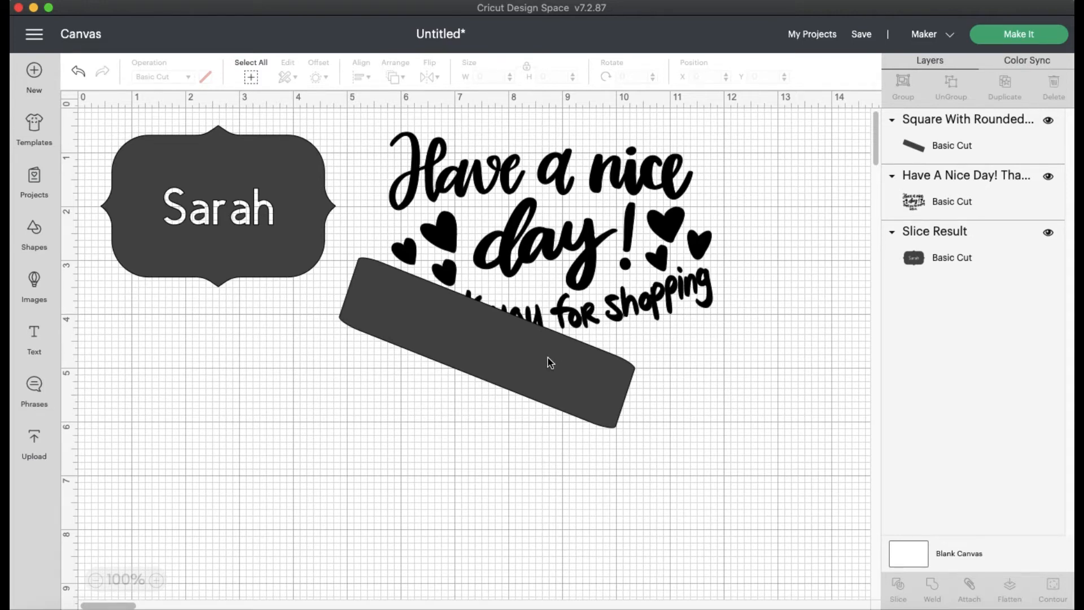
Slice the quote with the tilted rectangle and delete the leftover rectangle
drag(797, 509, 348, 121)
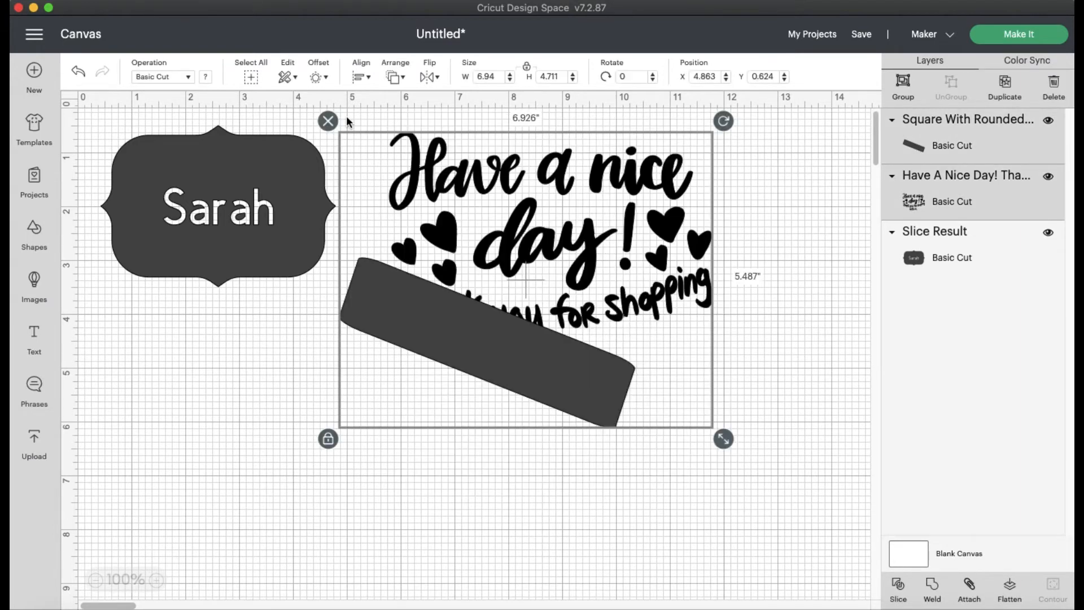
click(897, 587)
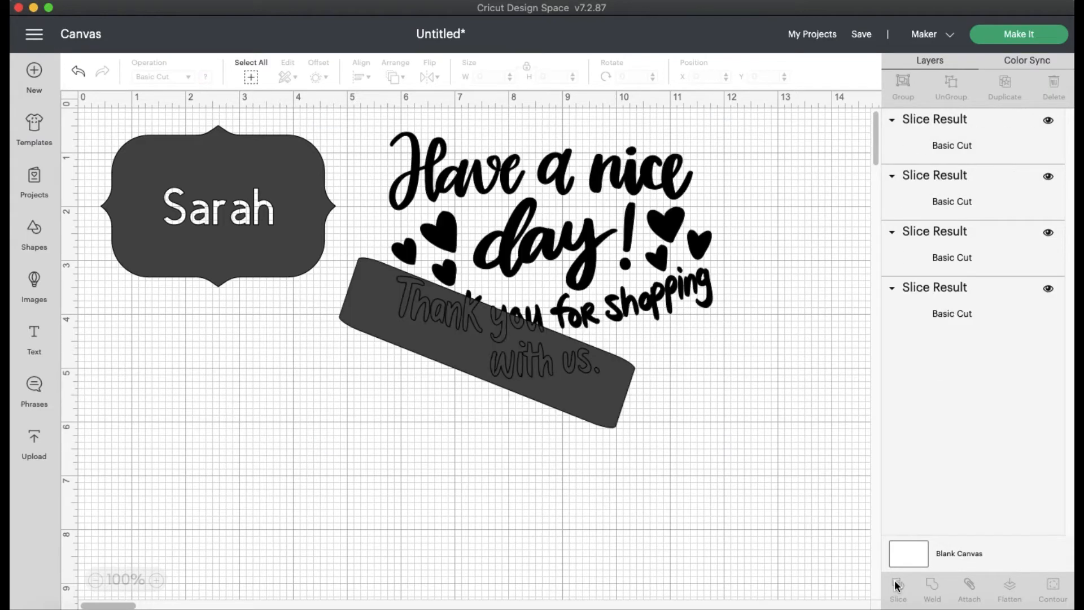
drag(551, 387, 425, 491)
key(Delete)
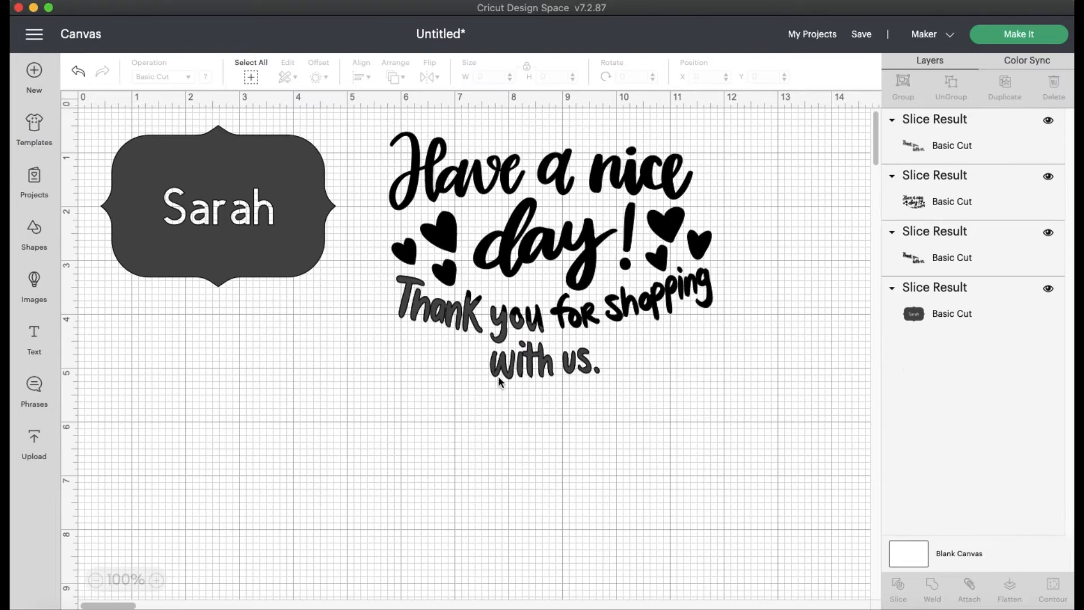
Pull the two sliced-out "Thank you" and "with us." pieces away from the quote and delete both
drag(498, 375, 467, 499)
drag(508, 358, 364, 485)
key(Delete)
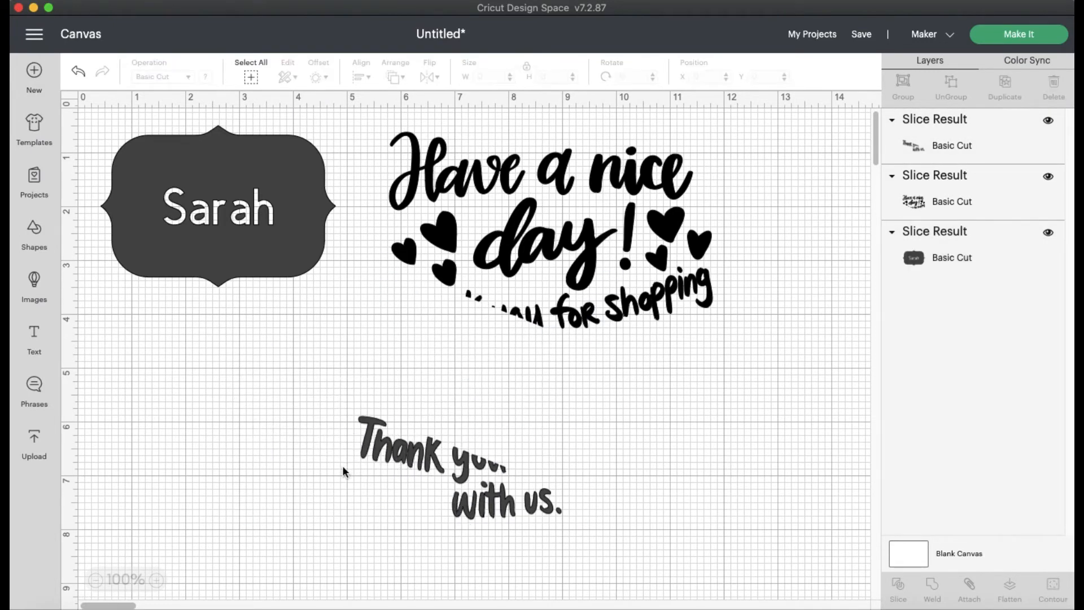
click(466, 462)
key(Delete)
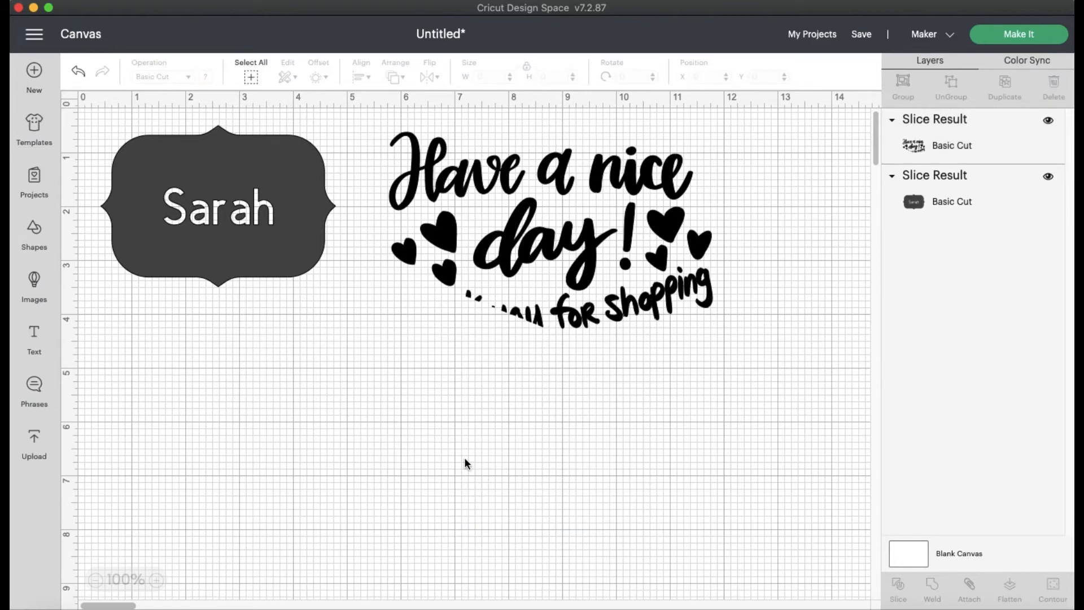
Add a Square, enlarge it into a rectangle, and place it over the leftover letter fragments beside "for shopping"
click(33, 236)
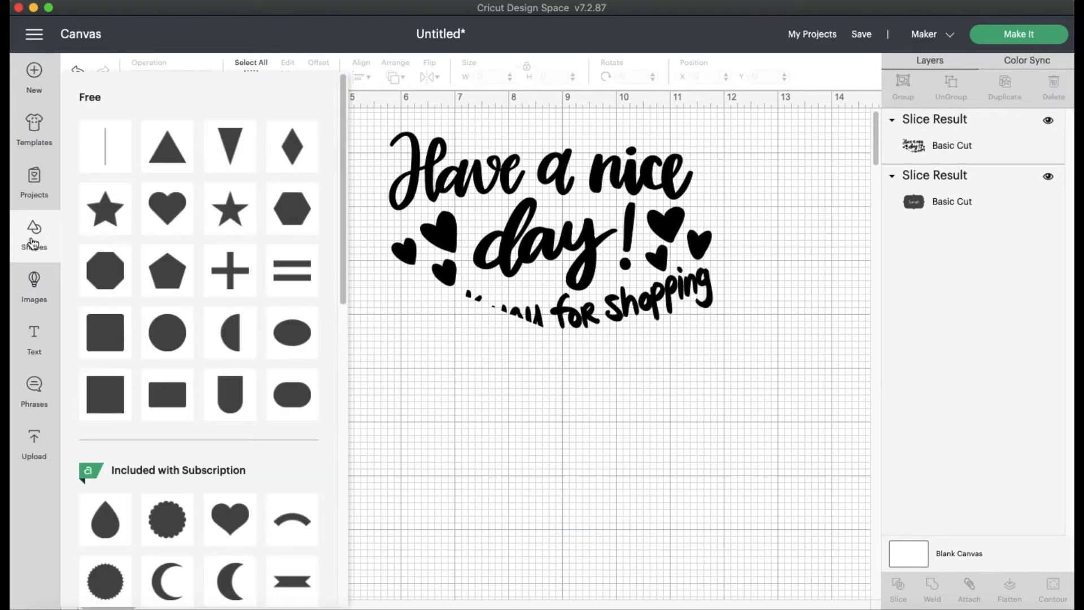
click(108, 382)
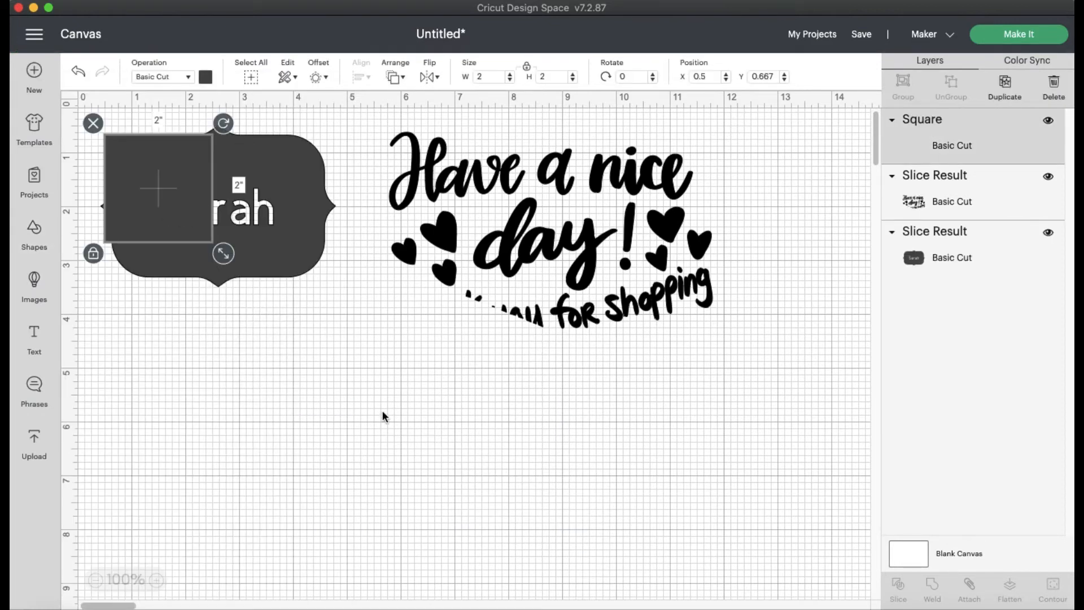
drag(189, 195, 717, 500)
drag(653, 452, 498, 373)
click(694, 367)
Slice the quote with the rectangle, and move the cut rectangle and the remaining quote away from the sliced fragments
drag(740, 455, 356, 138)
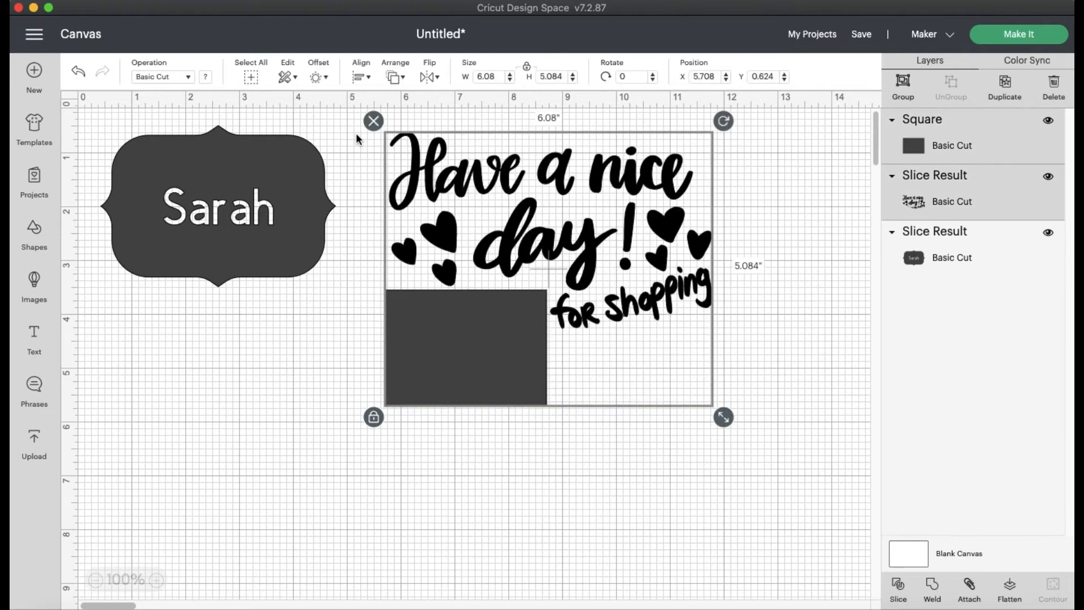
click(898, 585)
drag(455, 329, 430, 474)
drag(532, 318, 614, 312)
Delete both sets of sliced letter fragments and the cut rectangle, and shift the remaining quote down and left
click(468, 297)
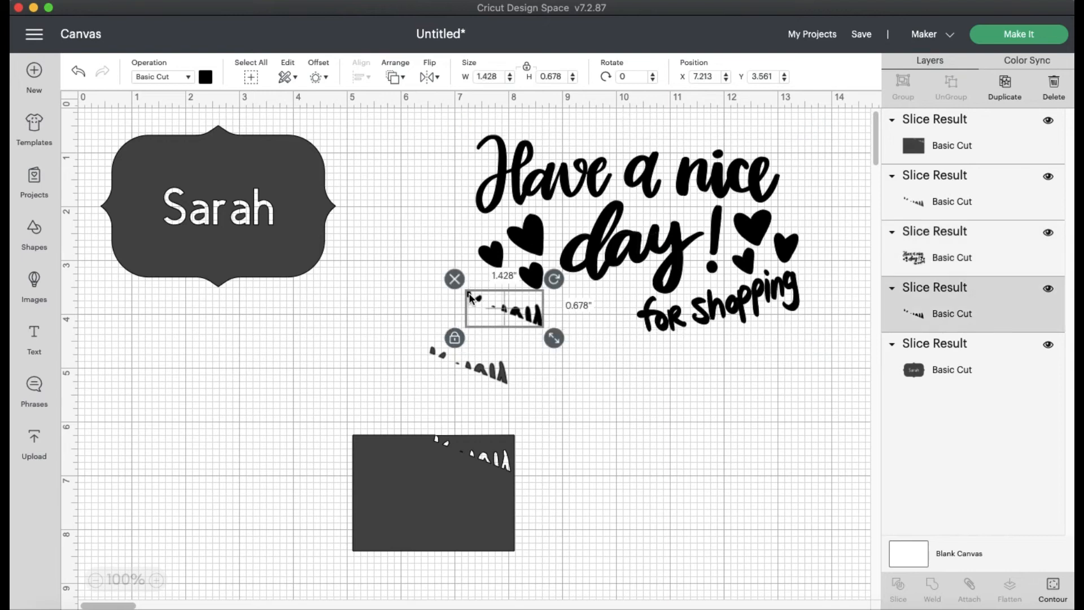
drag(468, 297, 397, 322)
key(Delete)
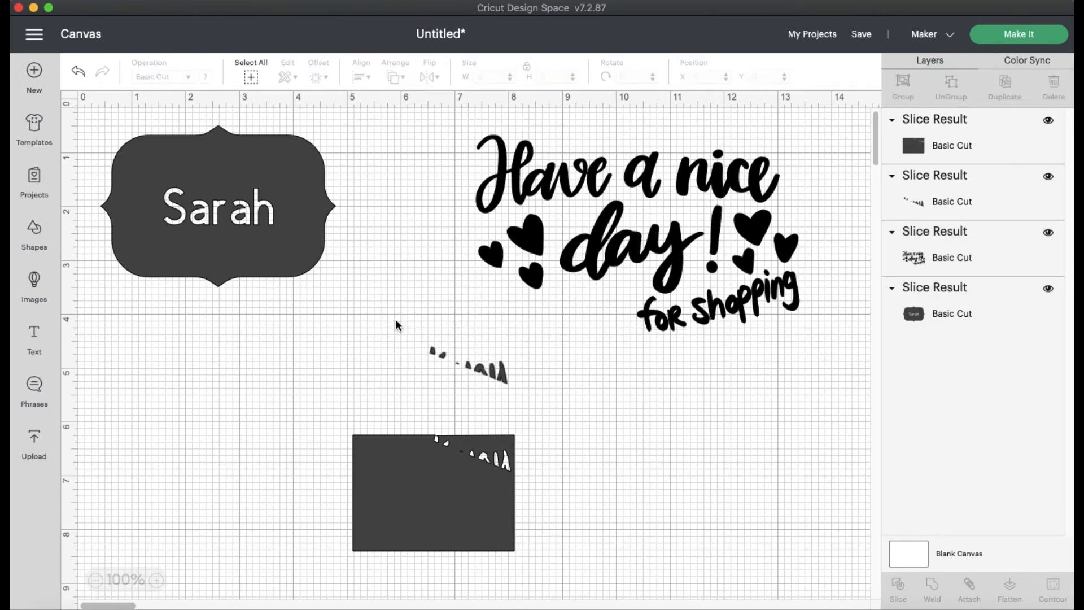
click(461, 359)
key(Delete)
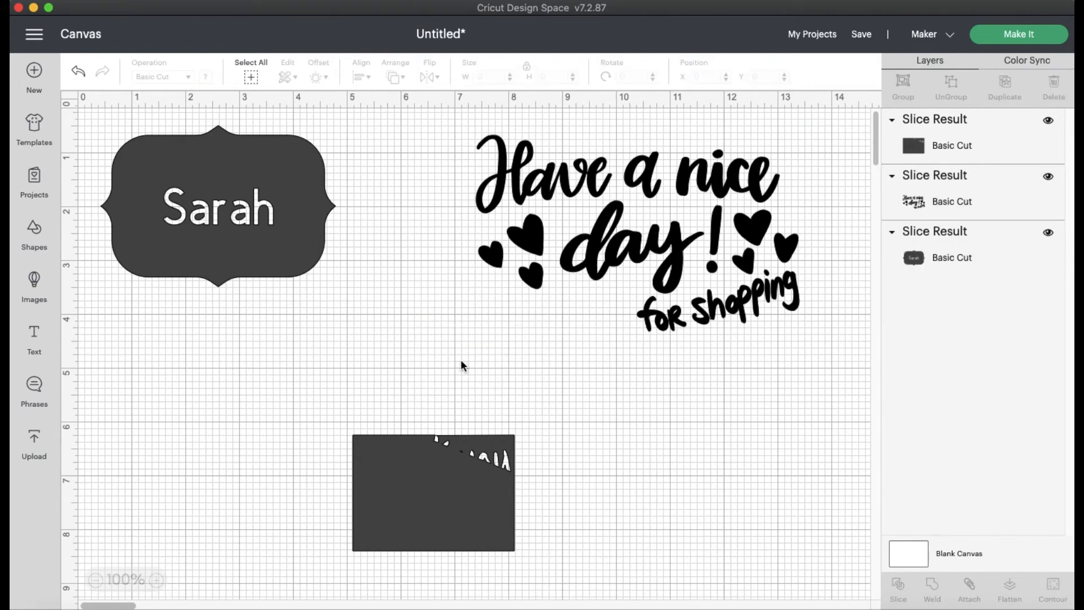
click(476, 545)
key(Delete)
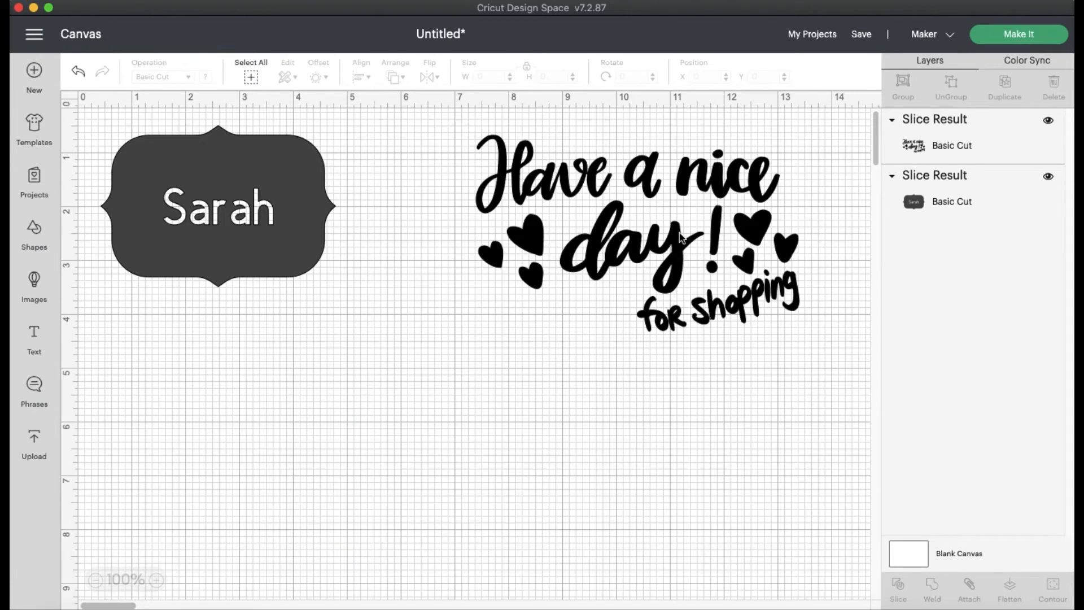
drag(660, 316, 595, 407)
click(313, 394)
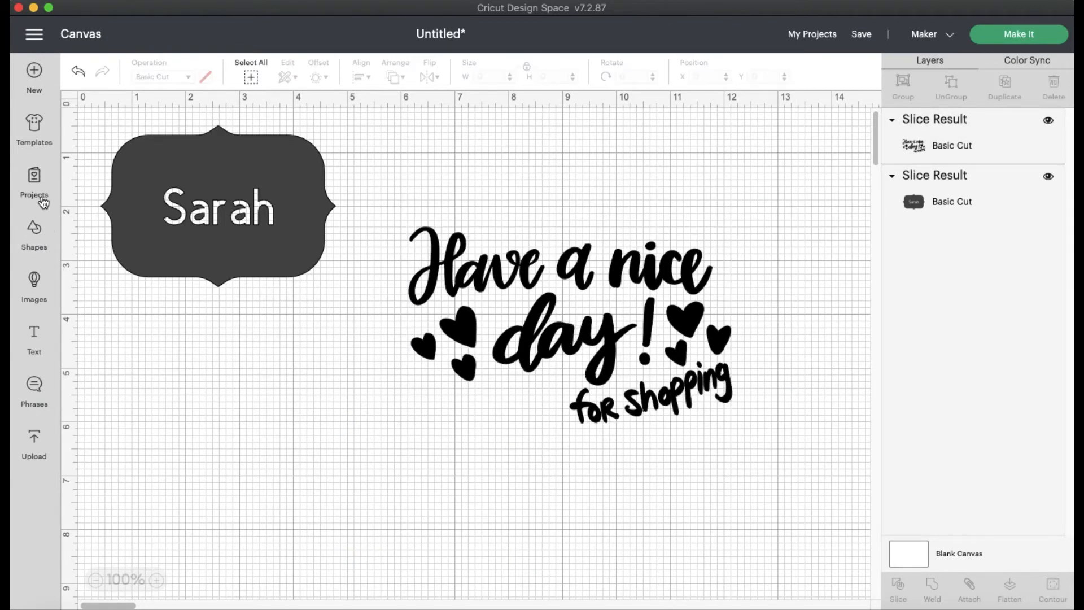
Add a Square, unlock its proportions, stretch it to about 4.76 by 1.65 inches, and place it over "for shopping"
click(39, 236)
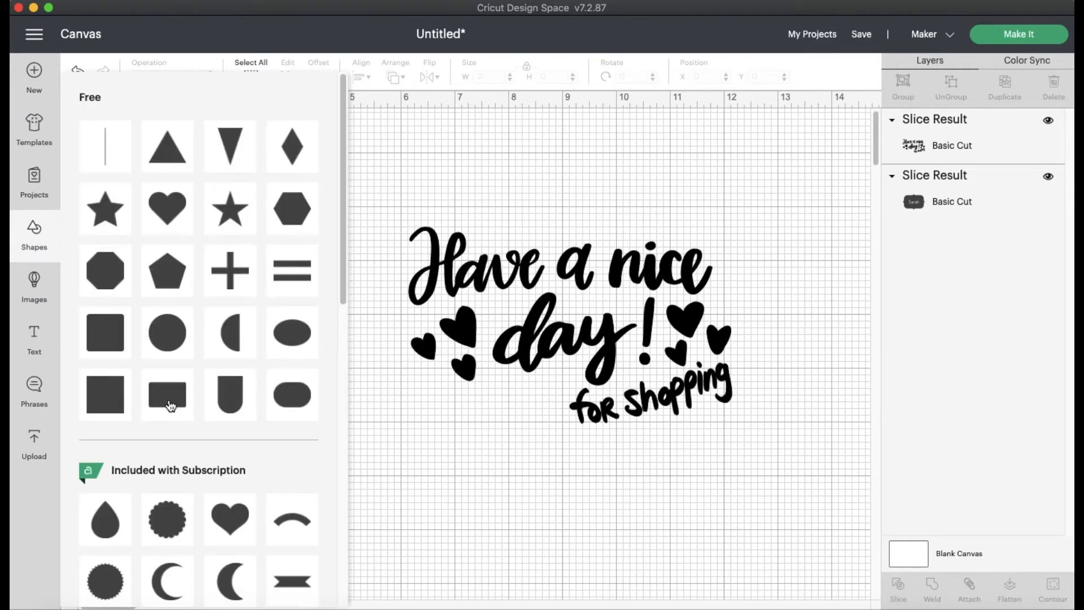
click(97, 405)
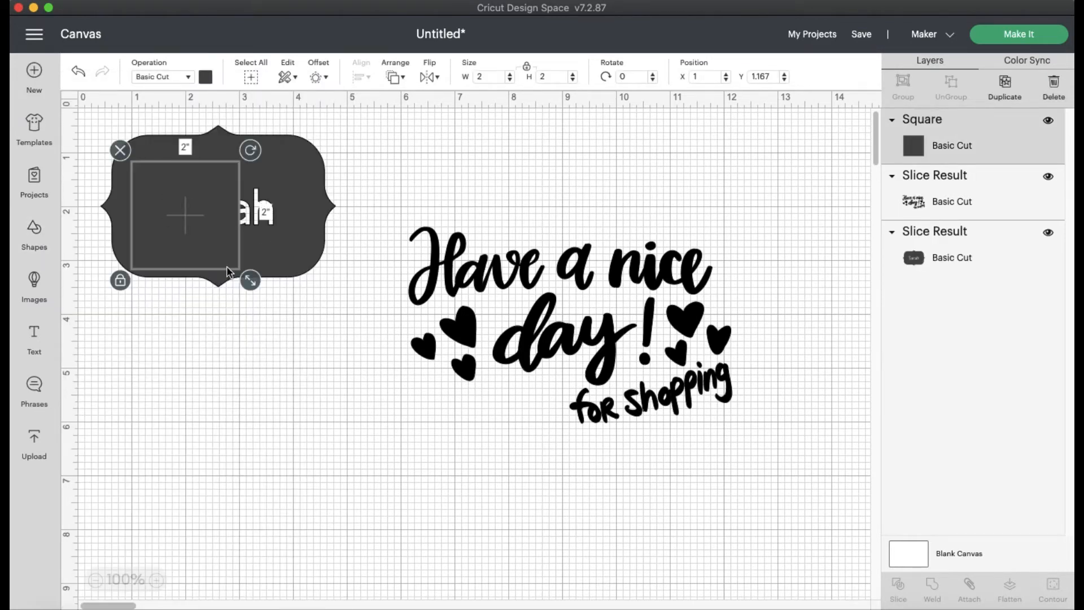
drag(195, 257, 351, 530)
click(276, 553)
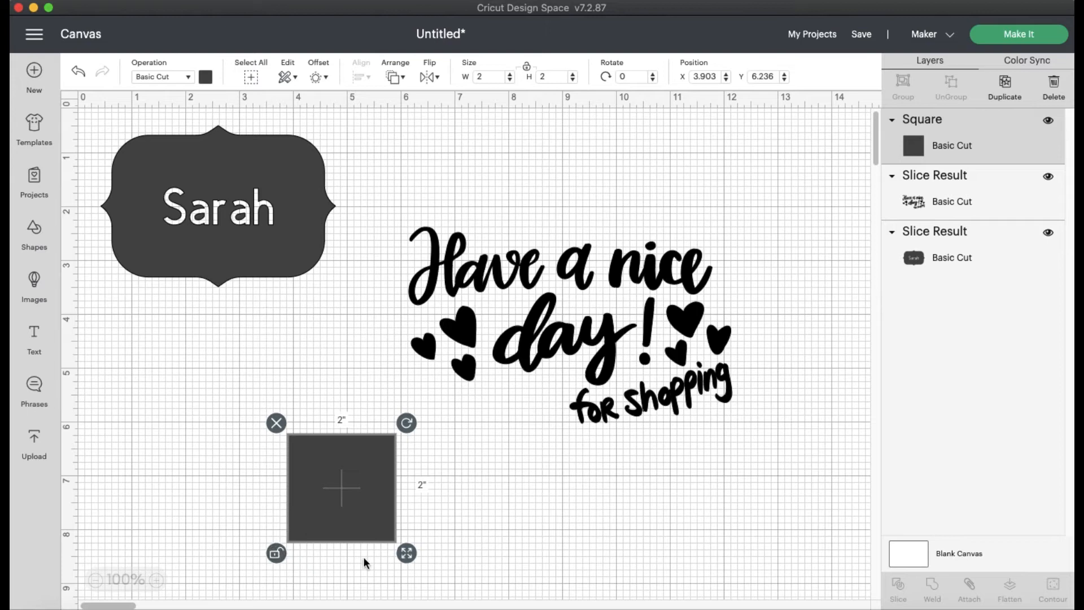
drag(396, 555, 552, 530)
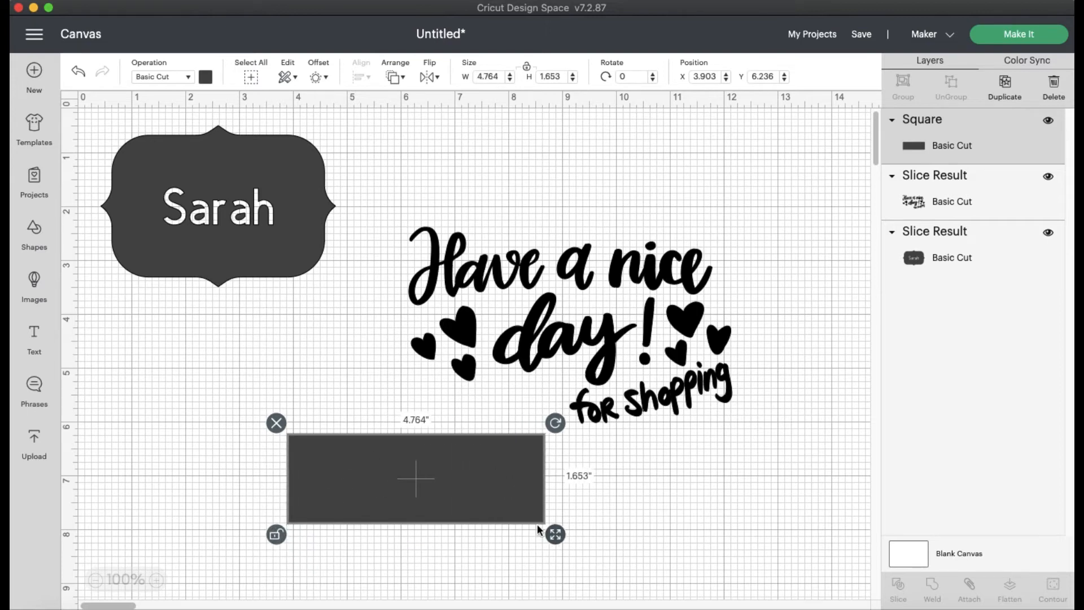
drag(486, 504, 708, 462)
click(348, 504)
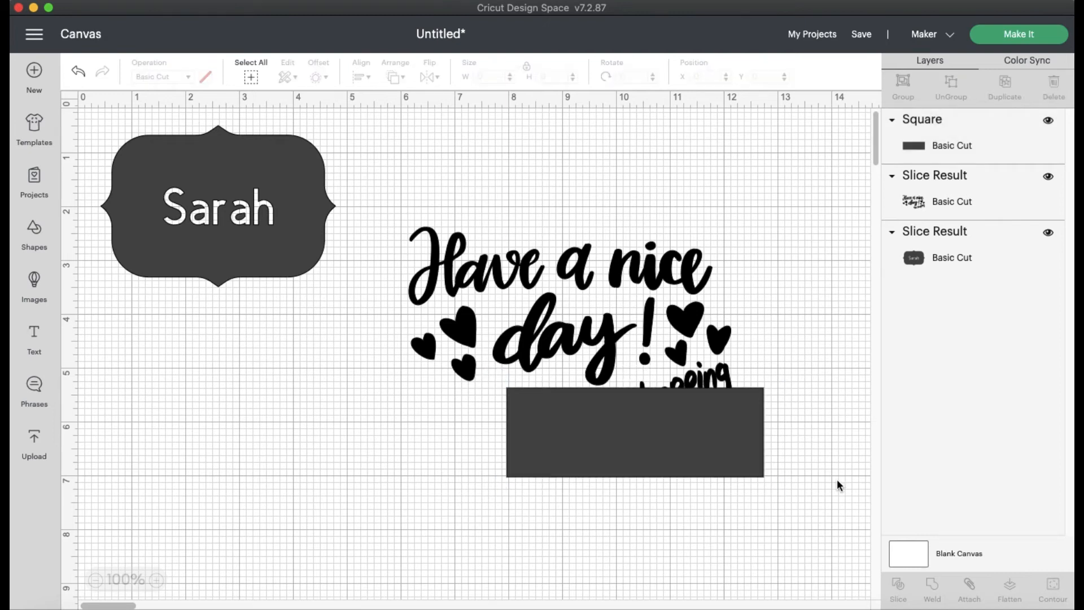
Slice the quote with the rectangle covering "for shopping" and delete the leftover rectangle
drag(815, 529, 382, 180)
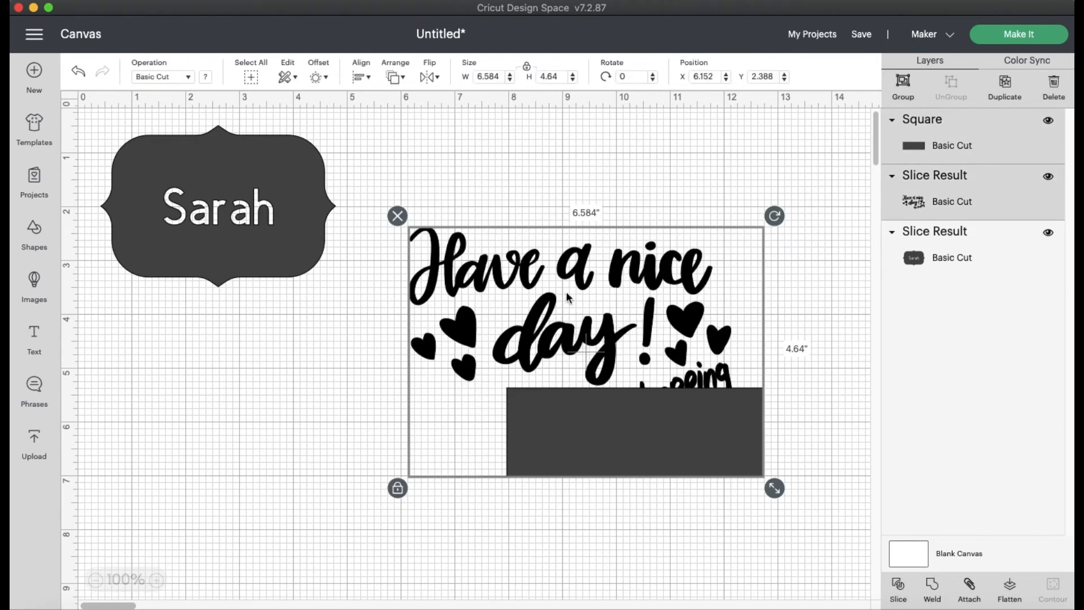
click(898, 587)
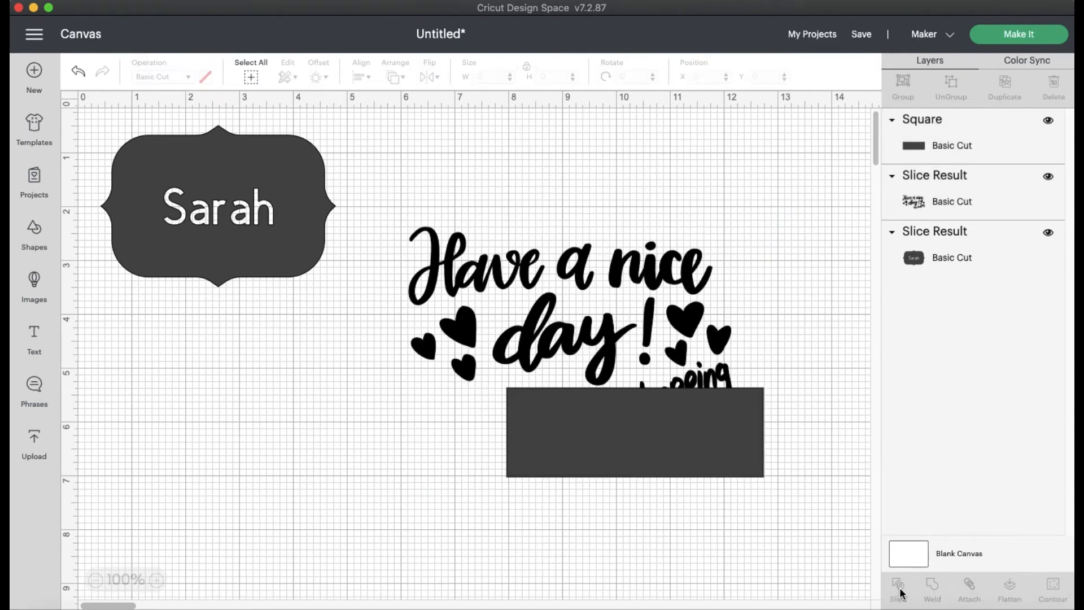
drag(638, 453, 588, 501)
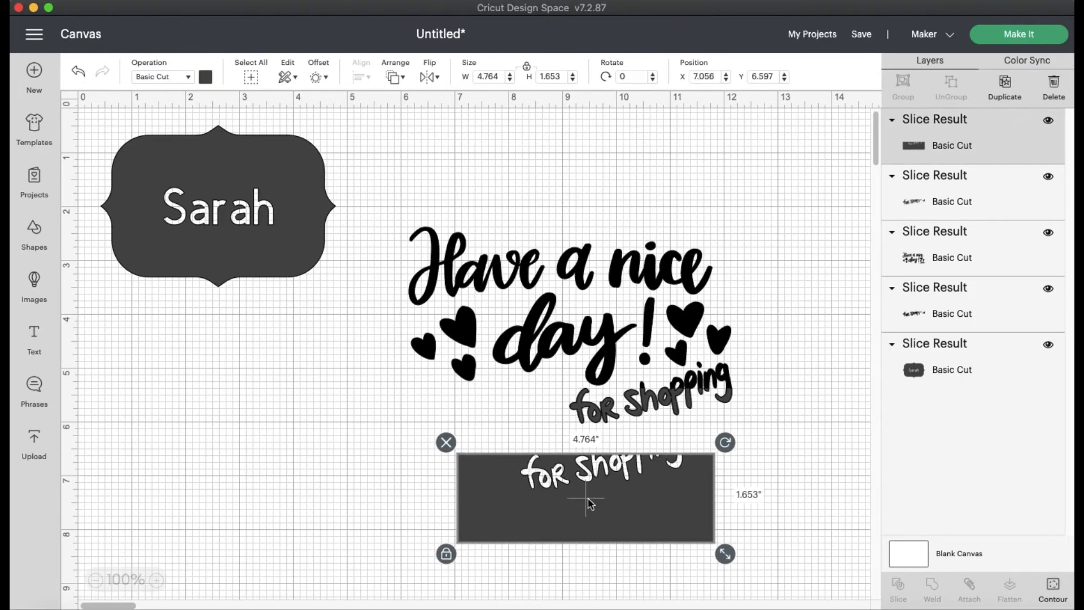
key(Delete)
Delete both sliced-out "for shopping" pieces from below the quote
click(607, 426)
key(Delete)
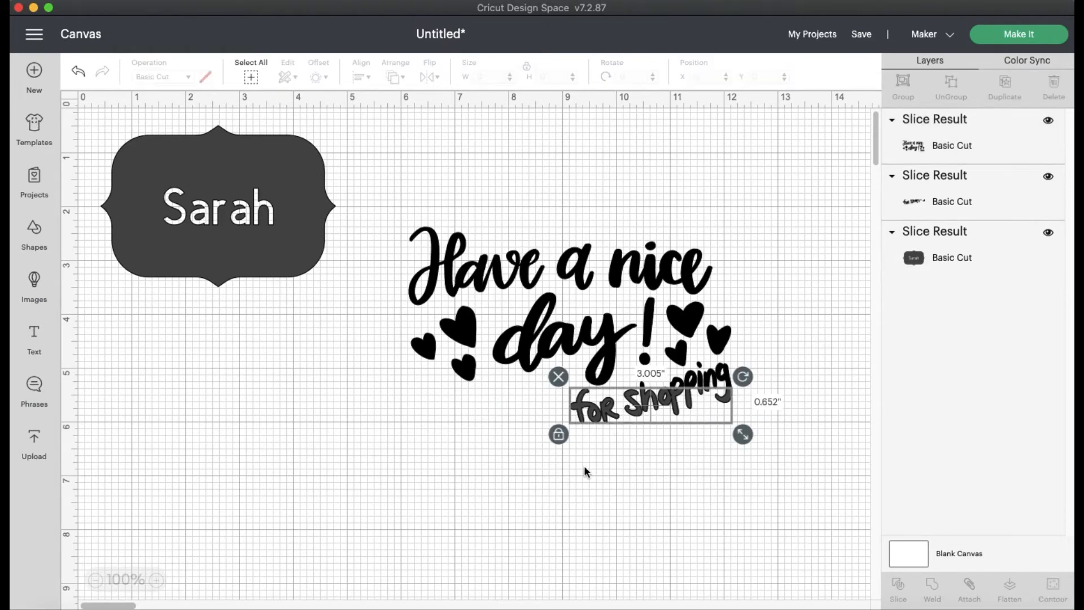
drag(602, 409, 529, 481)
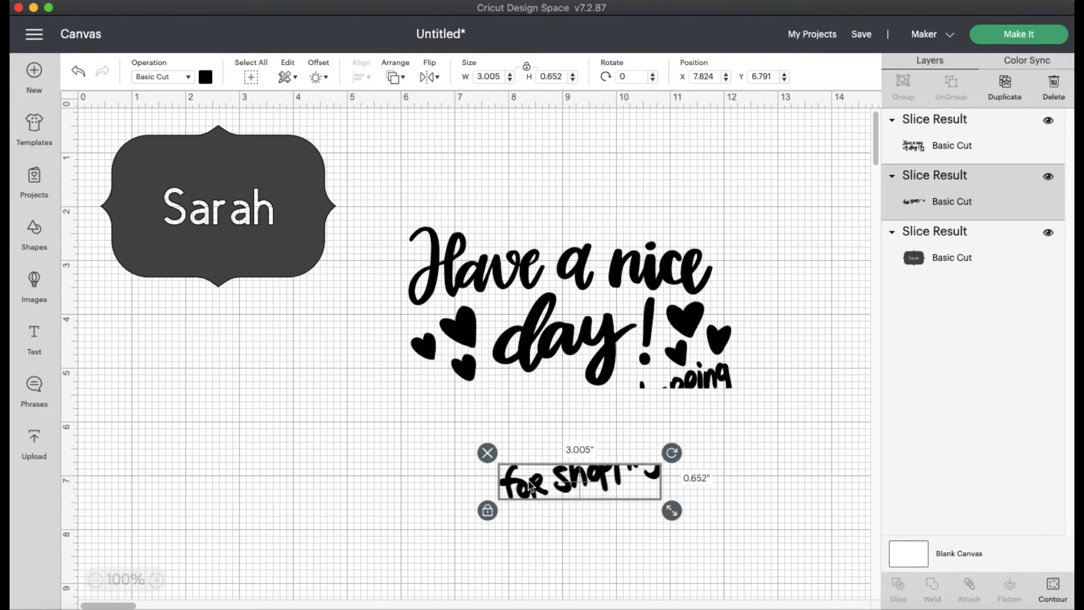
key(Delete)
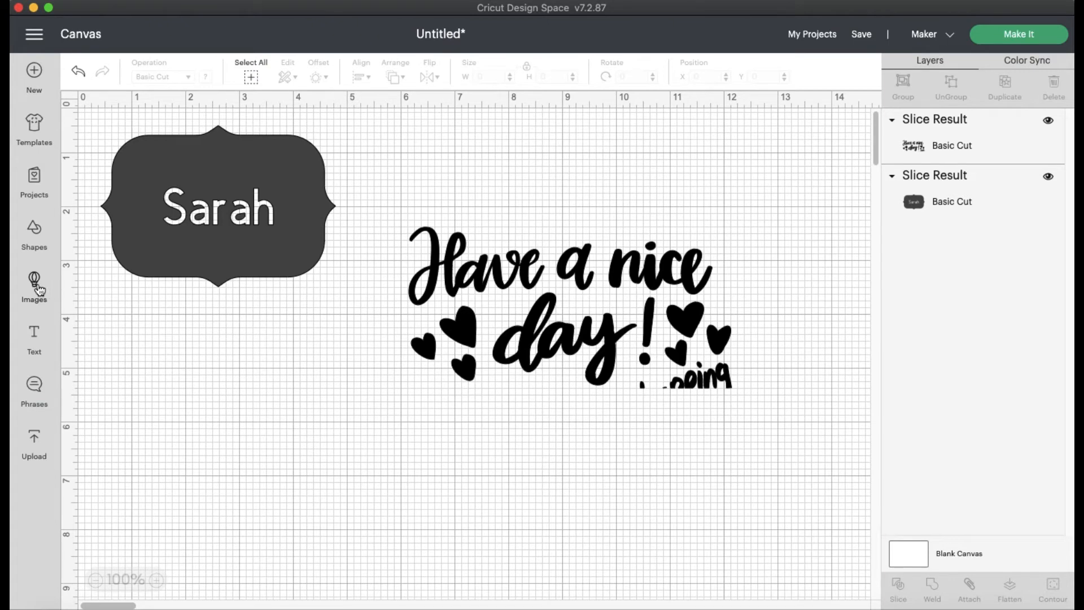
Add another Square below the quote's remaining letter fragments and enlarge it to about 2.72 by 2.72 inches
click(39, 252)
click(113, 392)
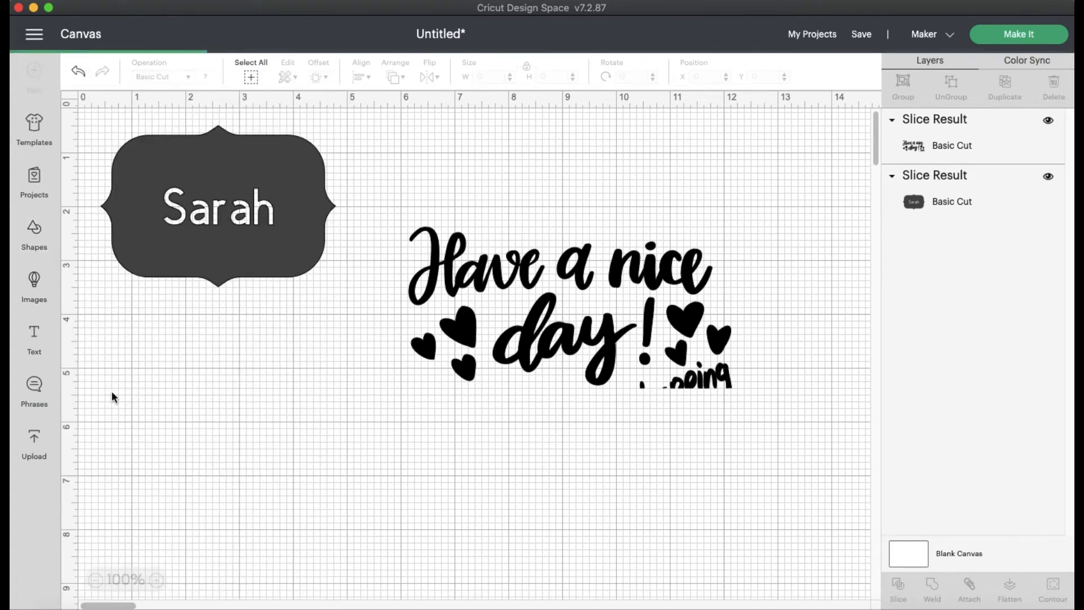
drag(178, 268, 644, 461)
drag(743, 499, 780, 539)
Rotate the square to about 340.5 degrees and position it just under the exclamation mark and hearts
drag(790, 371, 770, 338)
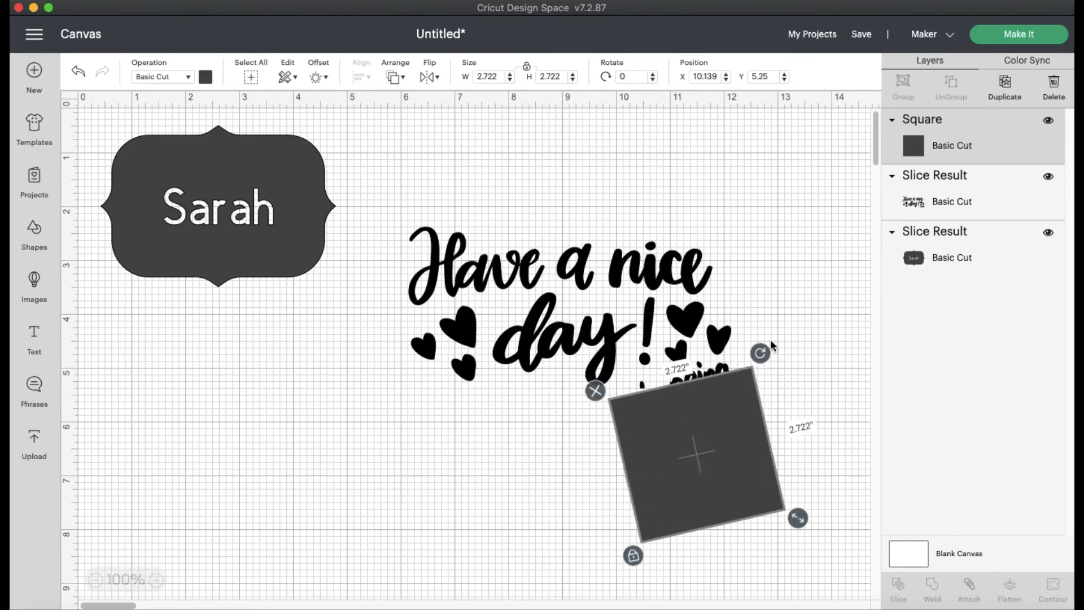
drag(740, 450, 750, 427)
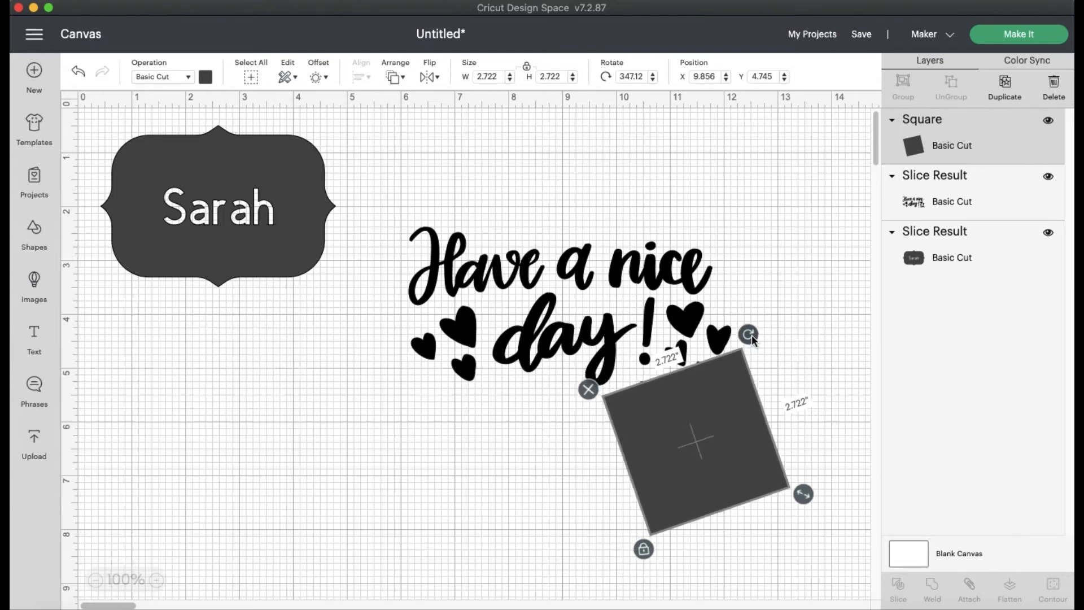
drag(756, 337, 743, 336)
drag(721, 411, 693, 424)
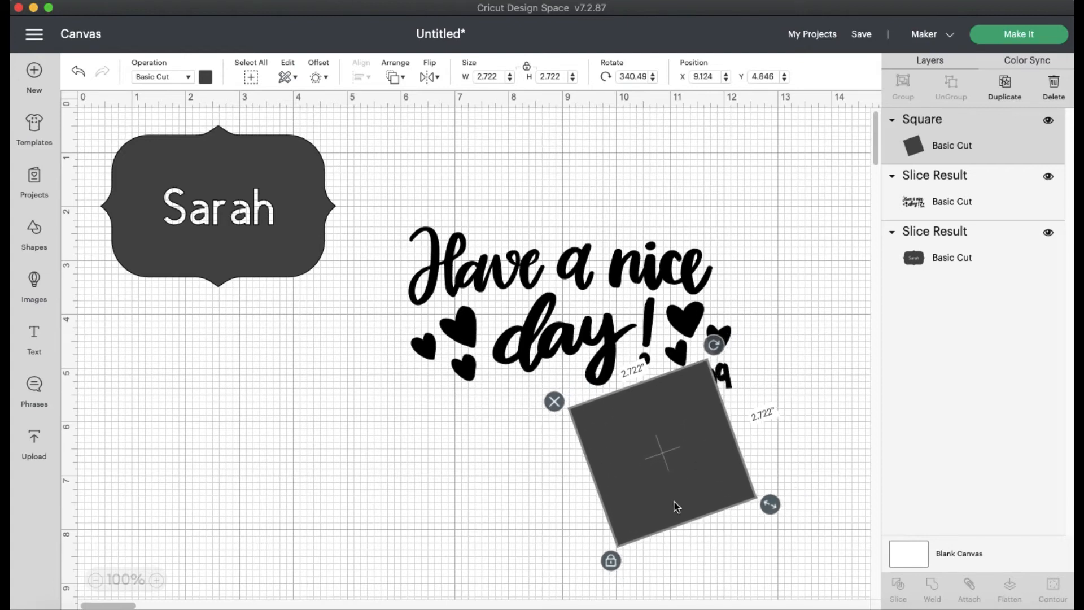
Unlock the tilted square's proportions, stretch it wider, and place it over the remaining letter fragments below the hearts
click(613, 557)
drag(760, 552, 805, 540)
drag(731, 497, 740, 490)
click(473, 492)
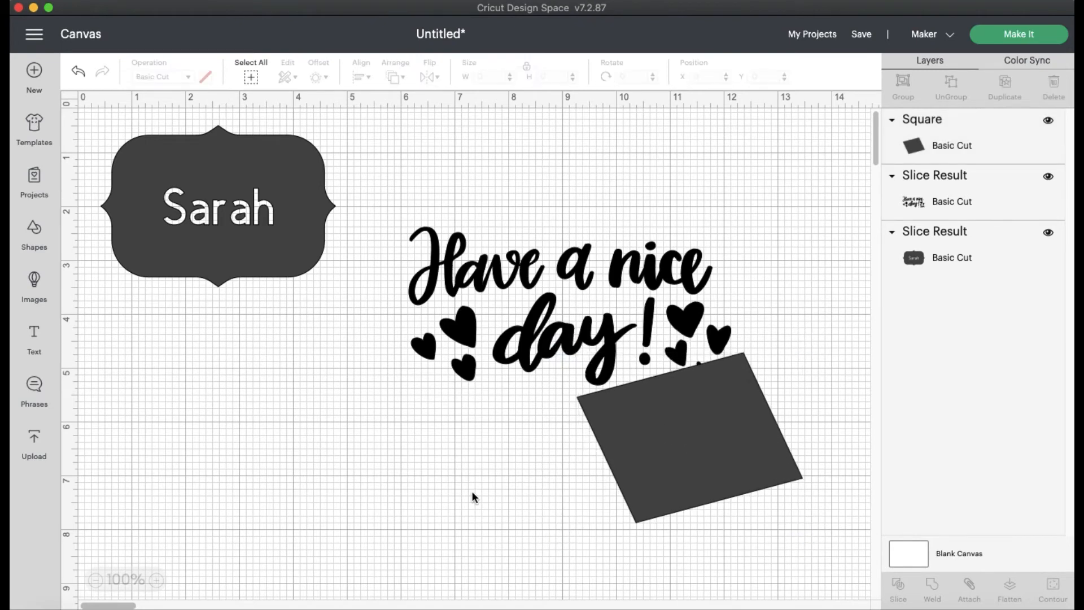
Slice the quote with the tilted square and move the leftover square away below the quote
drag(841, 556, 529, 295)
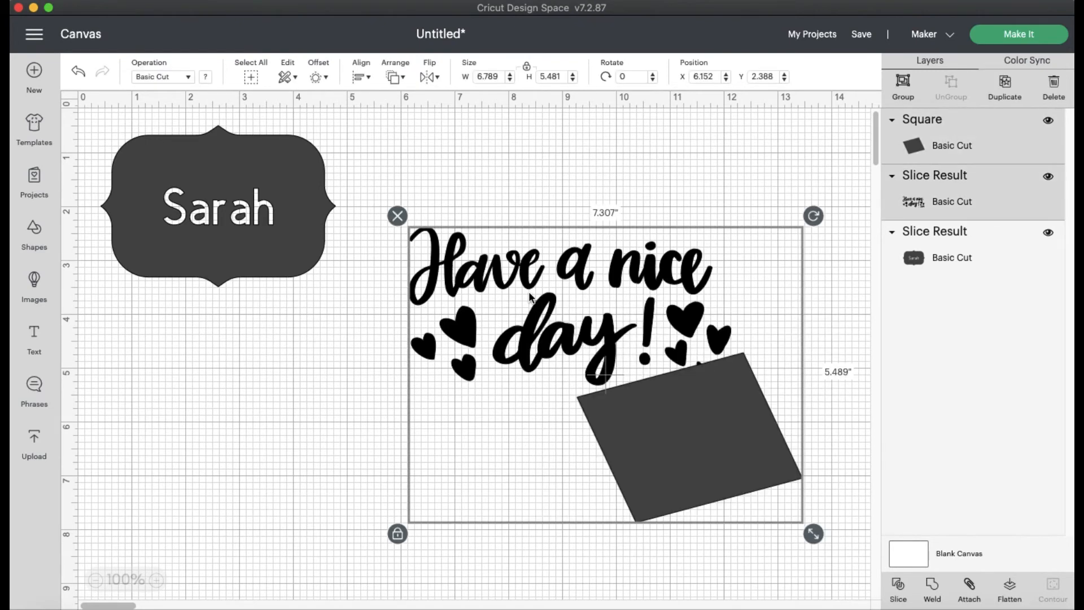
click(900, 588)
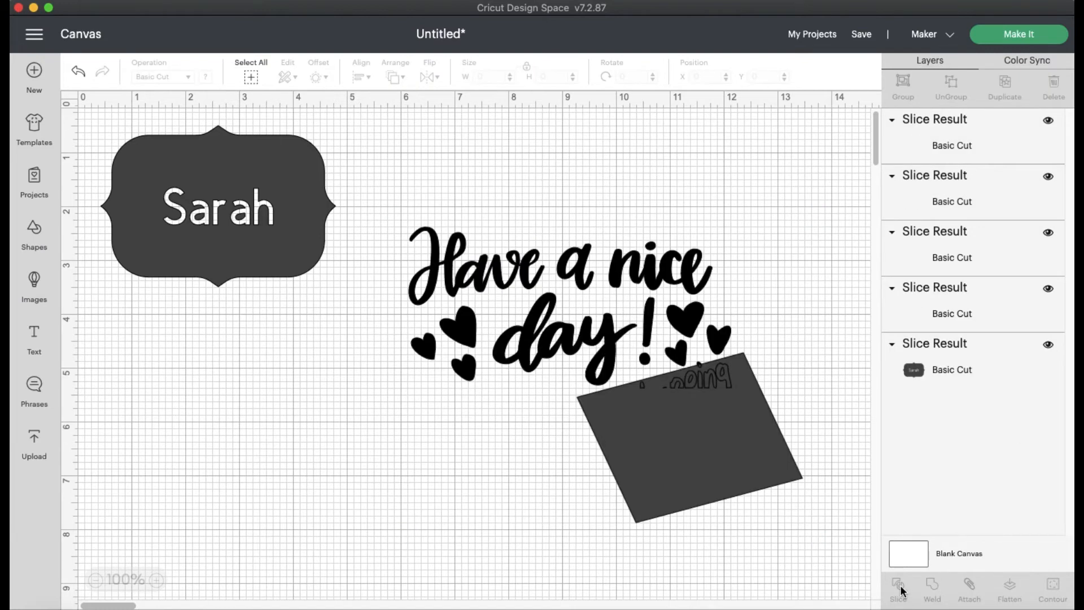
drag(686, 413, 733, 493)
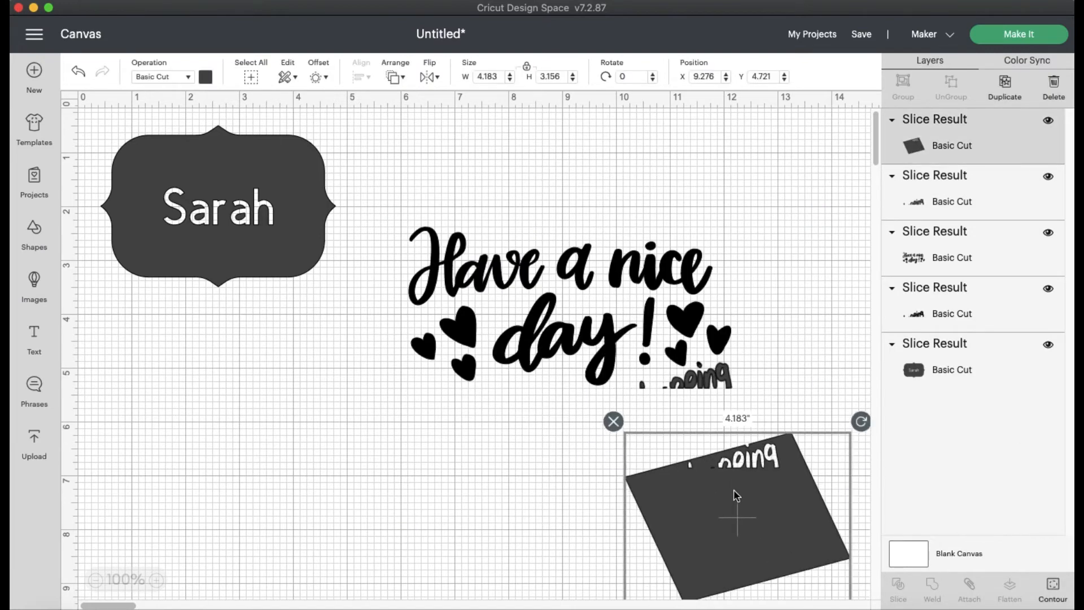
Delete both sliced-out letter fragments under the hearts, moving the quote up and away from them
click(721, 384)
key(Delete)
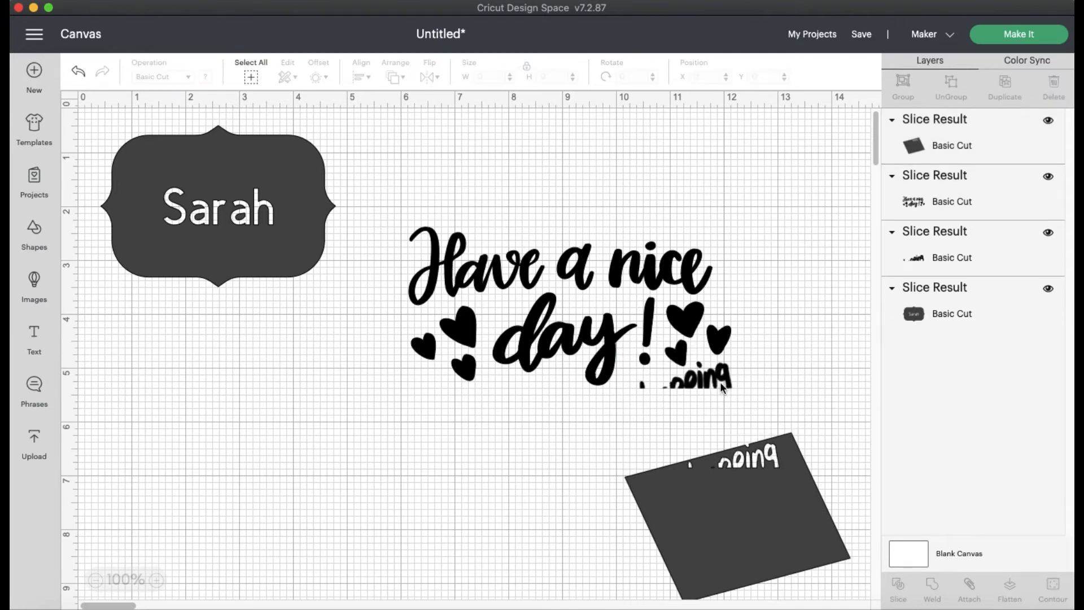
click(721, 384)
drag(721, 386, 742, 327)
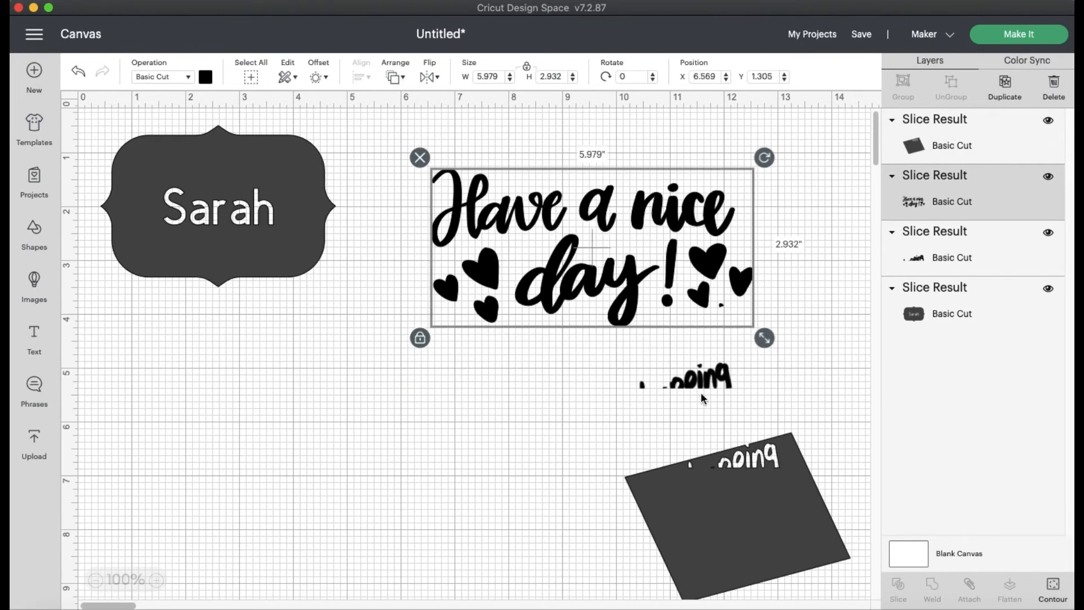
click(699, 383)
key(Delete)
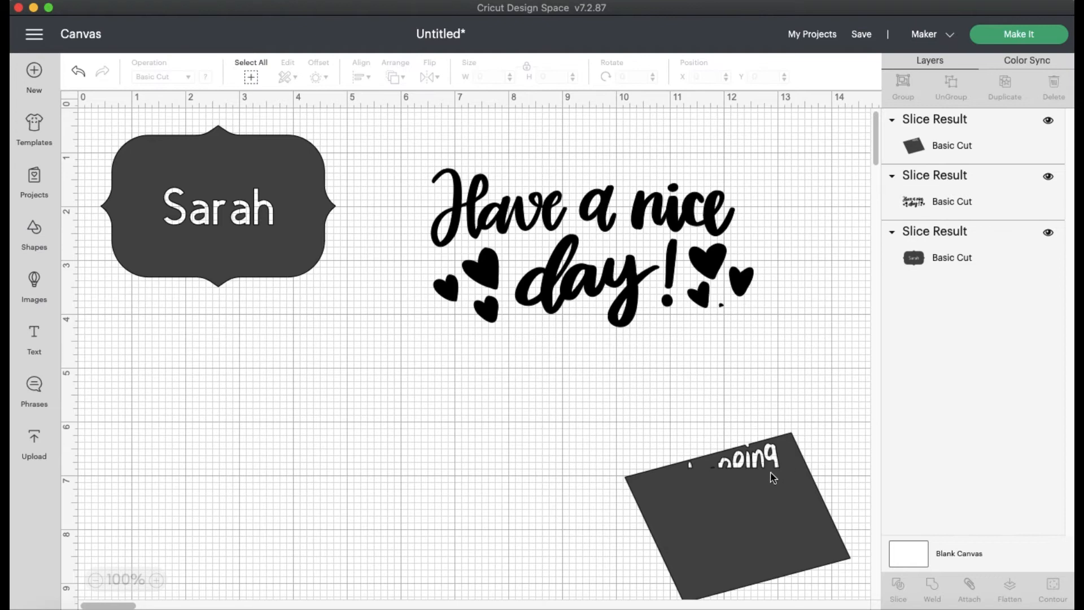
Rotate the leftover square to about 164.55 degrees and place its solid corner over the stray dot below the hearts
drag(791, 487, 669, 433)
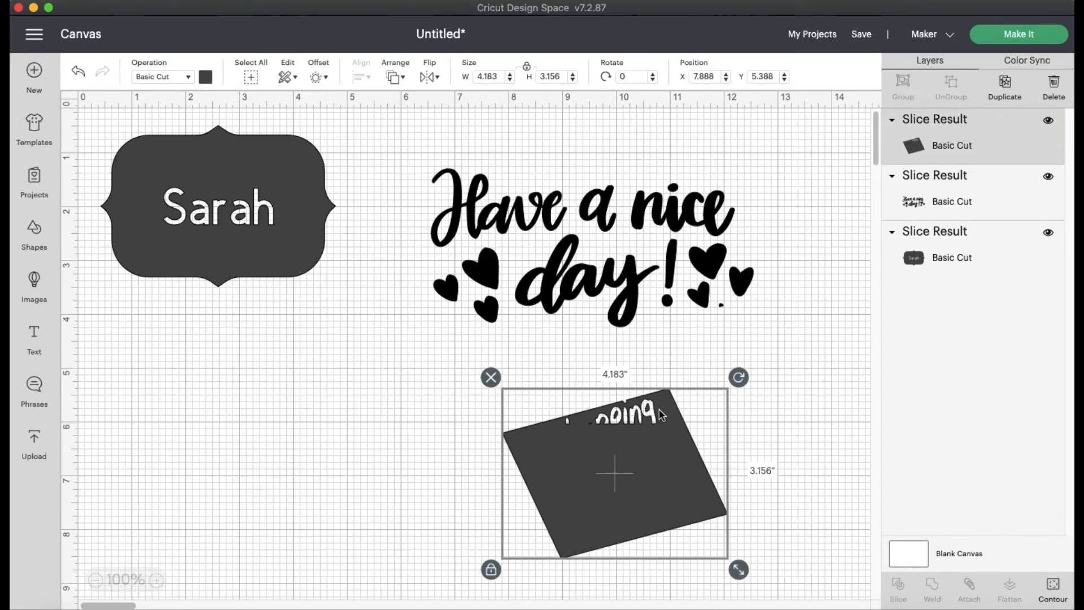
drag(738, 375, 543, 570)
drag(612, 508, 697, 424)
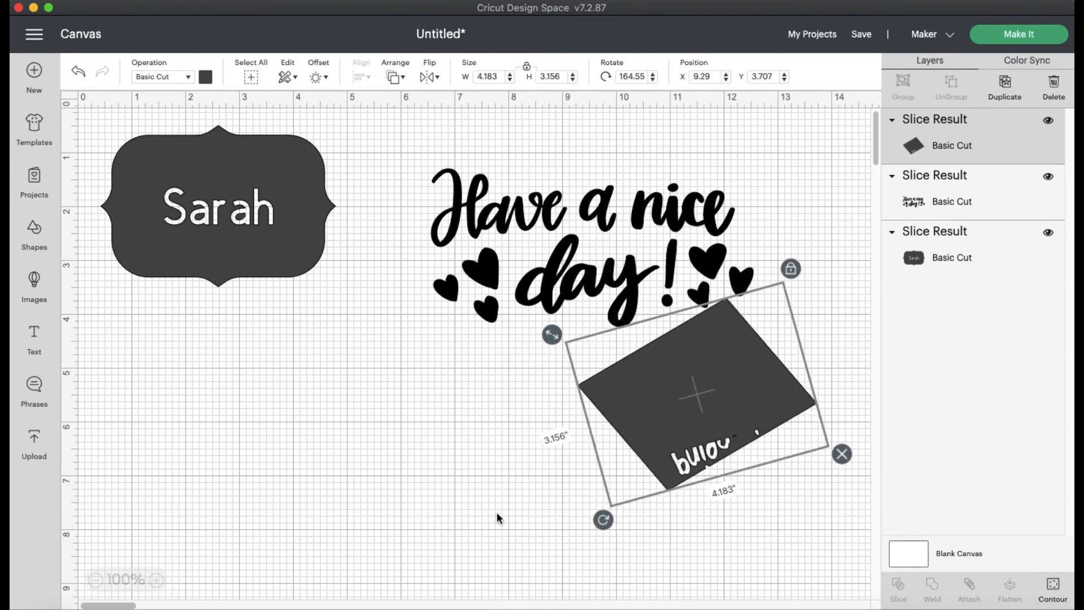
Slice the quote with the rotated leftover square and delete the square
click(436, 524)
drag(401, 148, 830, 535)
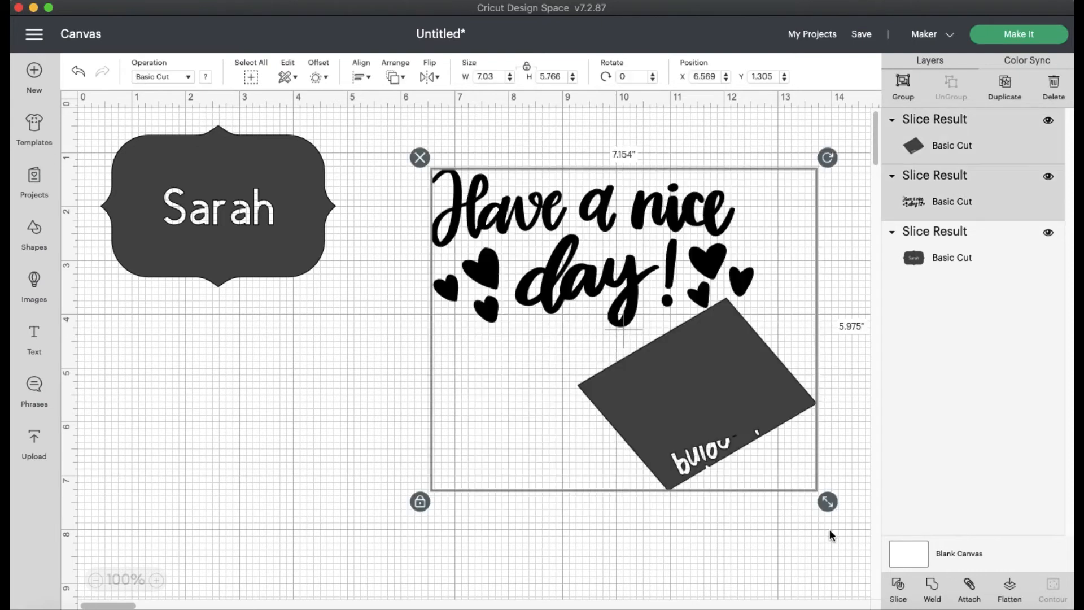
click(899, 589)
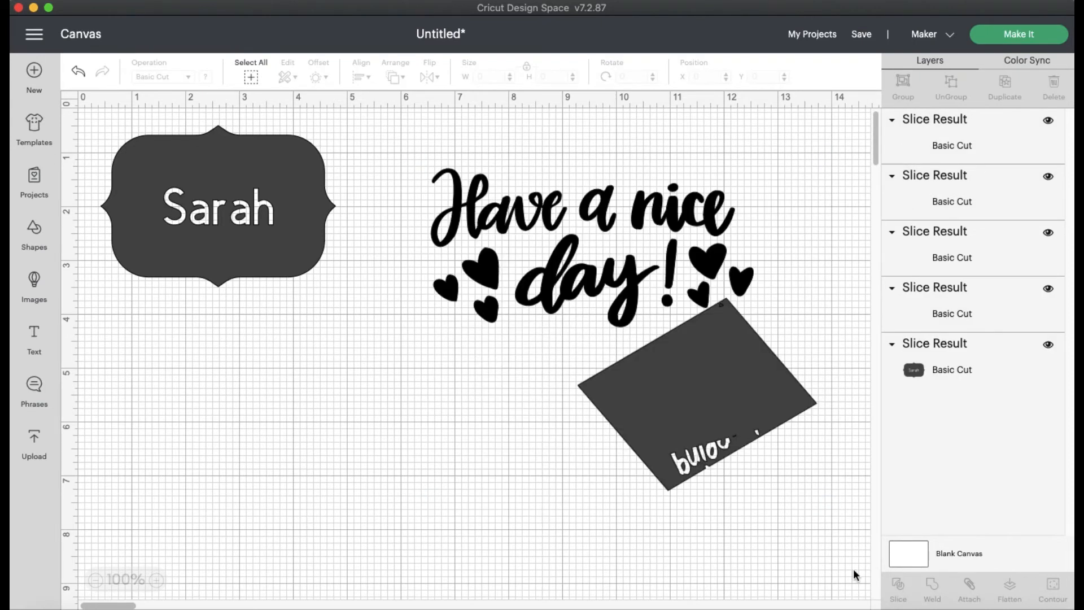
click(694, 405)
key(Delete)
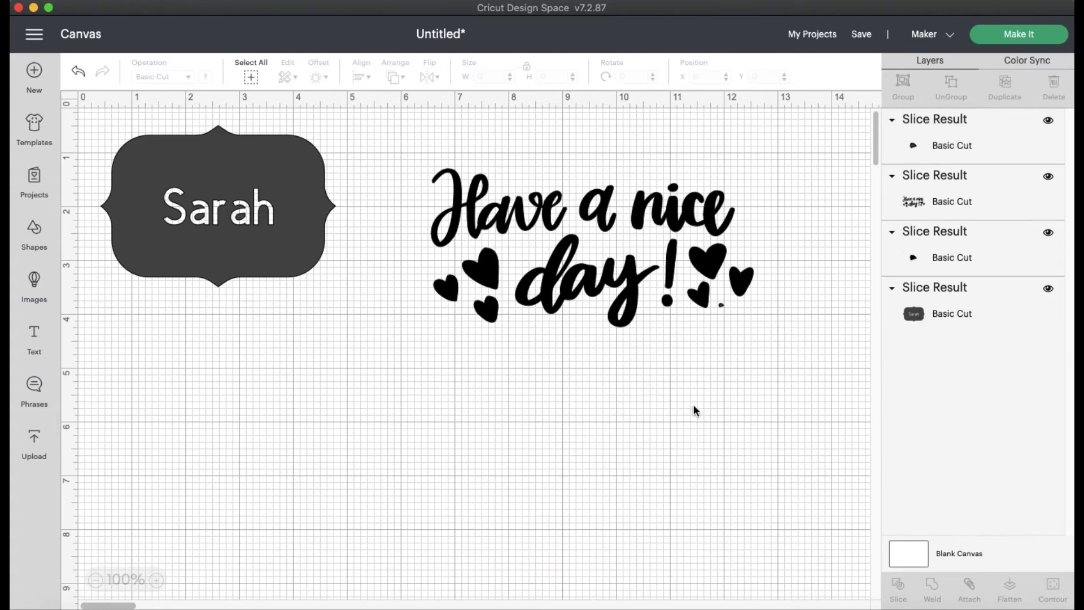
Delete both sliced-out dots under the hearts, moving the quote away to reach the second one
click(721, 305)
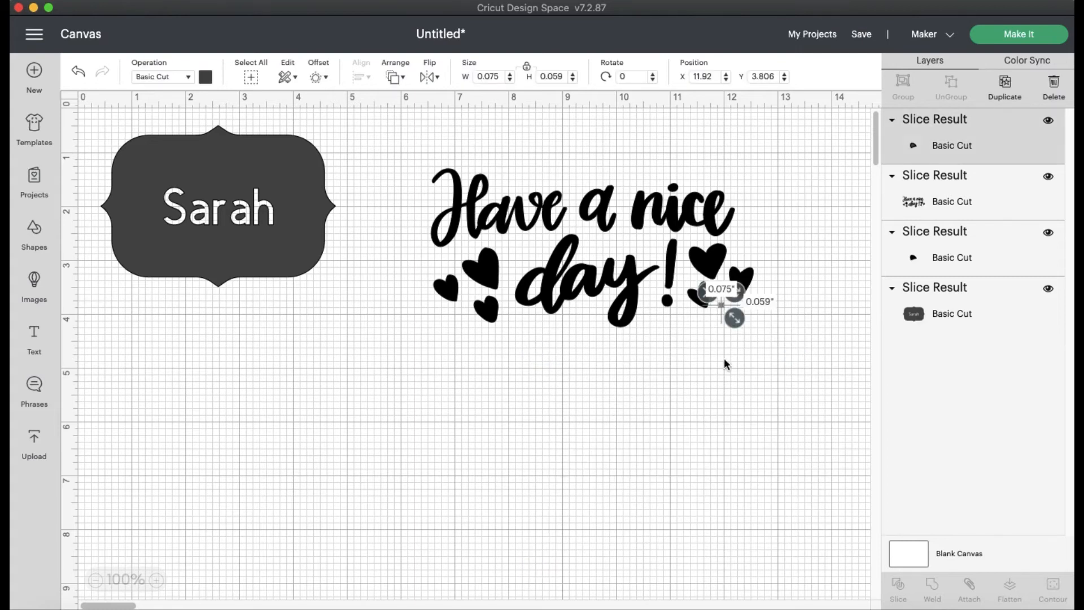
key(Delete)
click(724, 310)
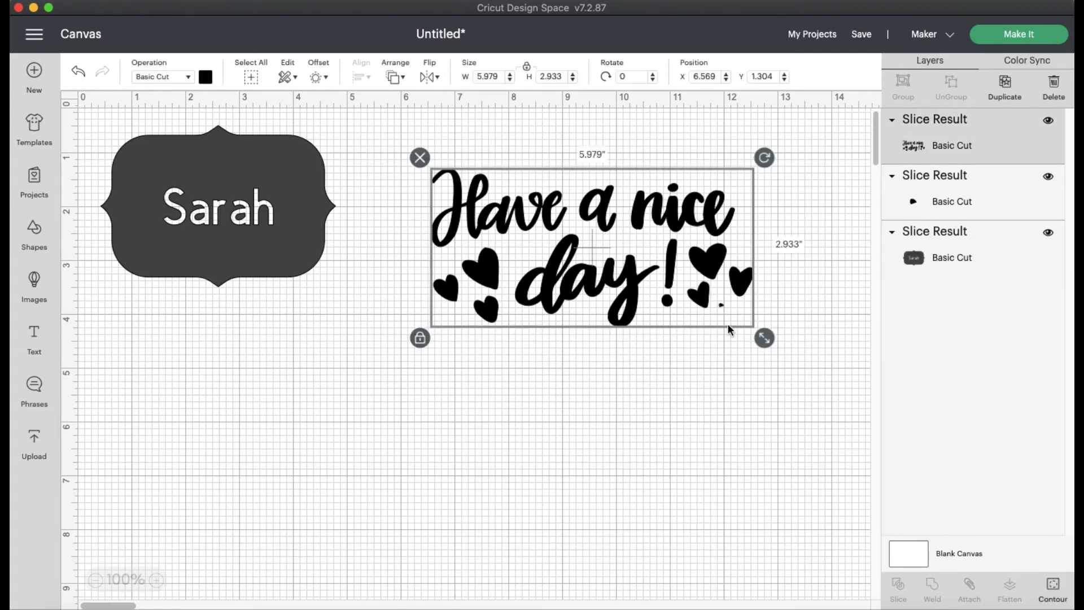
drag(727, 324, 639, 469)
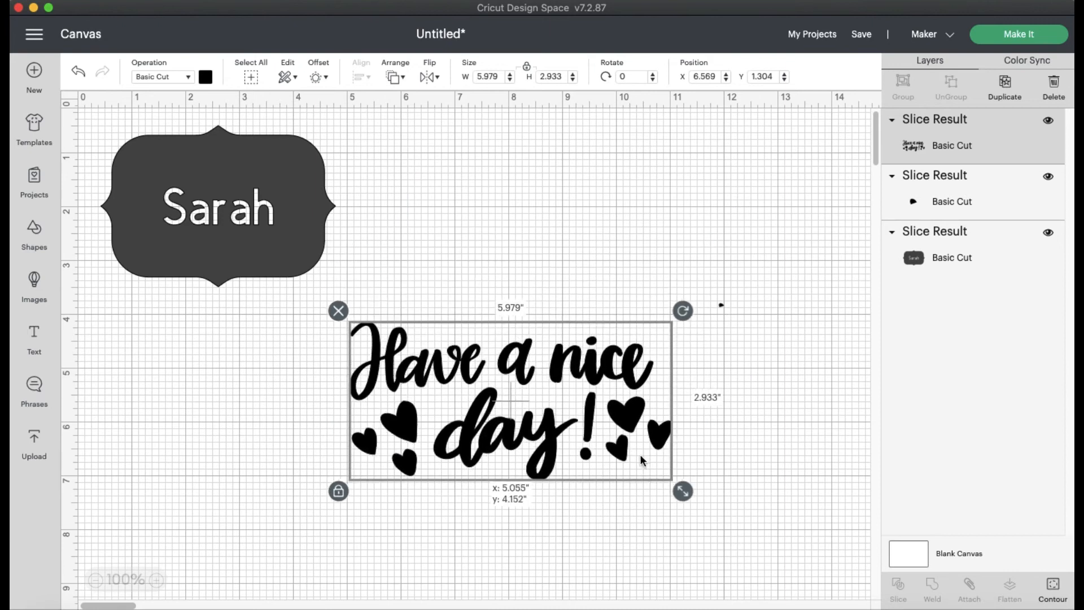
click(721, 305)
key(Delete)
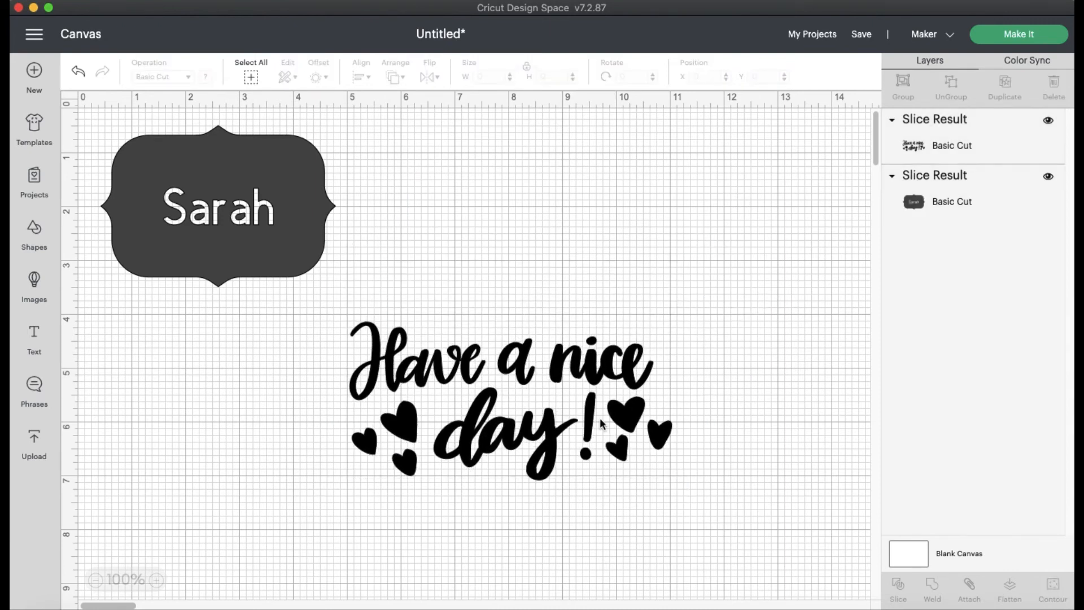
Move the cleaned quote beside the name plate and enlarge it proportionally to about 6.72 by 3.29 inches
drag(601, 423, 648, 241)
click(619, 372)
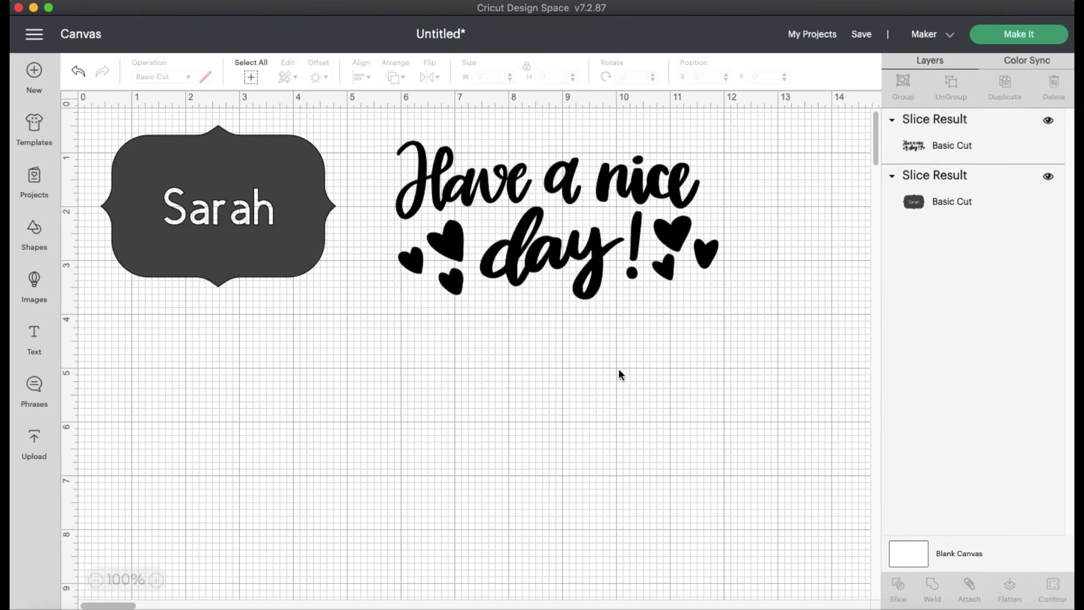
click(666, 223)
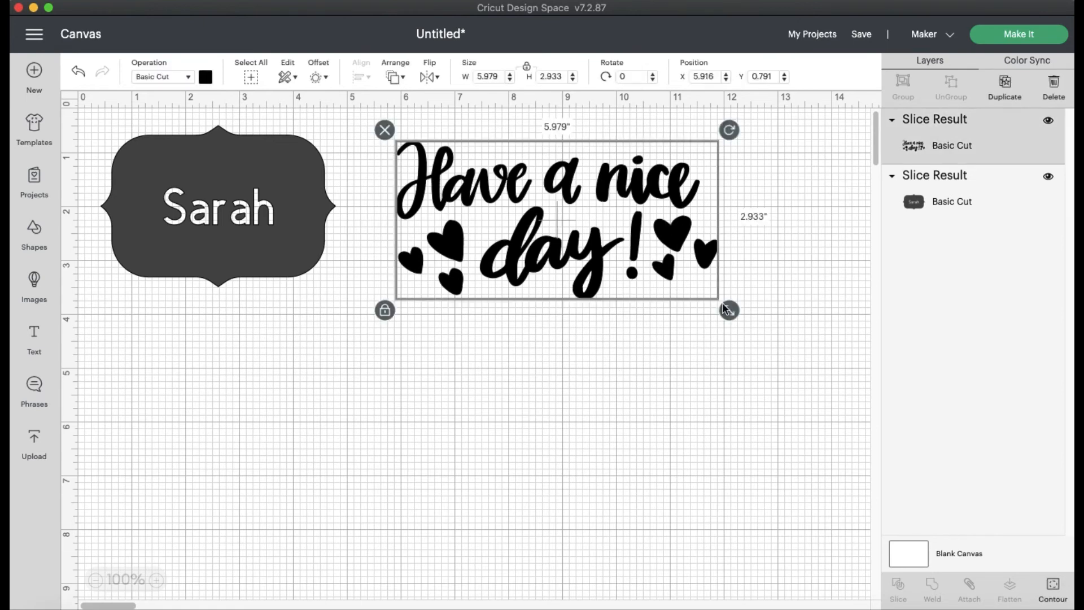
drag(732, 319, 770, 338)
click(697, 345)
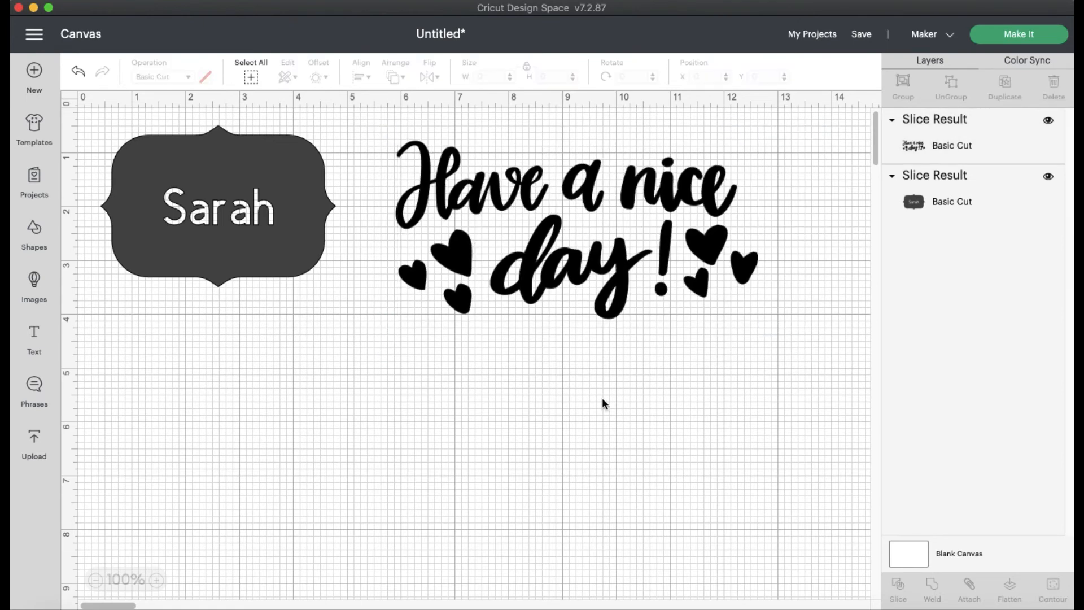
Unlock the quote's proportions and stretch it to about 5.85 by 4.72 inches
click(584, 275)
click(384, 328)
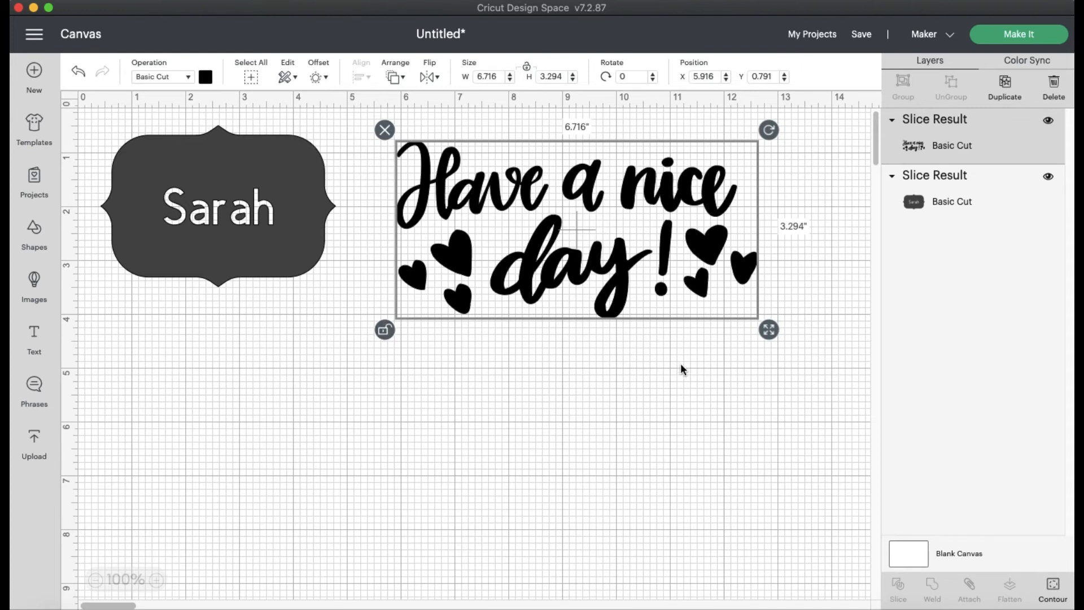
drag(768, 332, 721, 415)
click(694, 435)
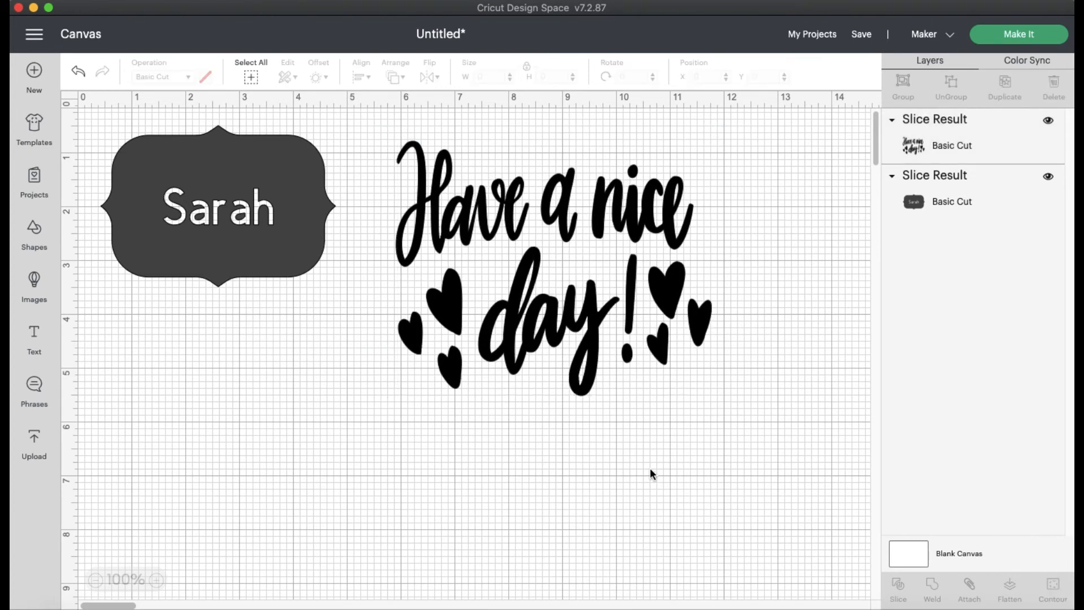
Reposition the stretched quote a few times and delete it from the canvas
drag(568, 312, 661, 289)
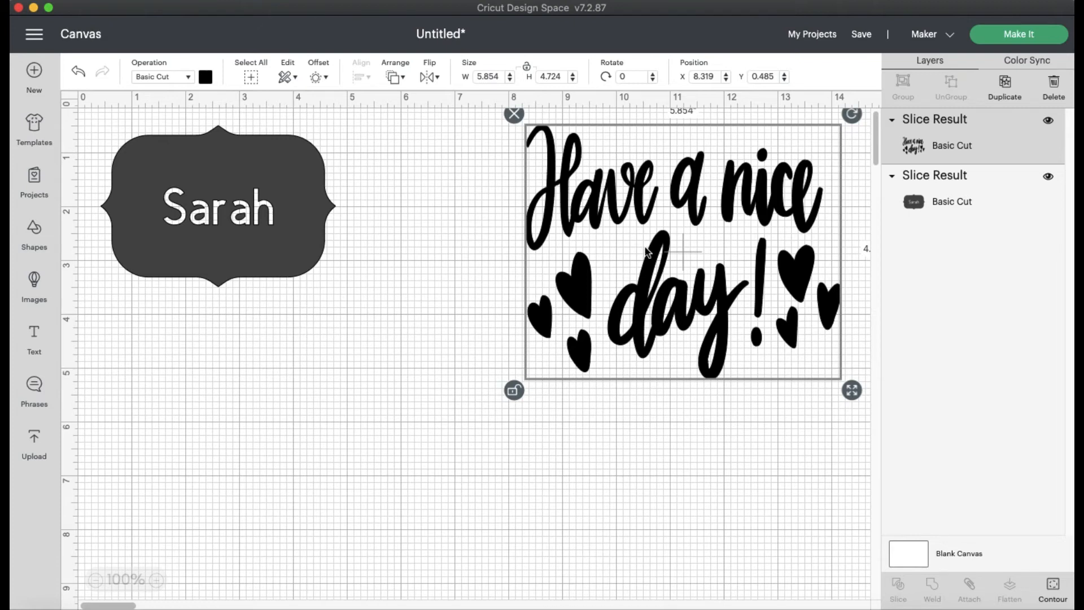
mouse_move(695, 274)
mouse_down()
mouse_move(667, 273)
mouse_move(687, 280)
mouse_up()
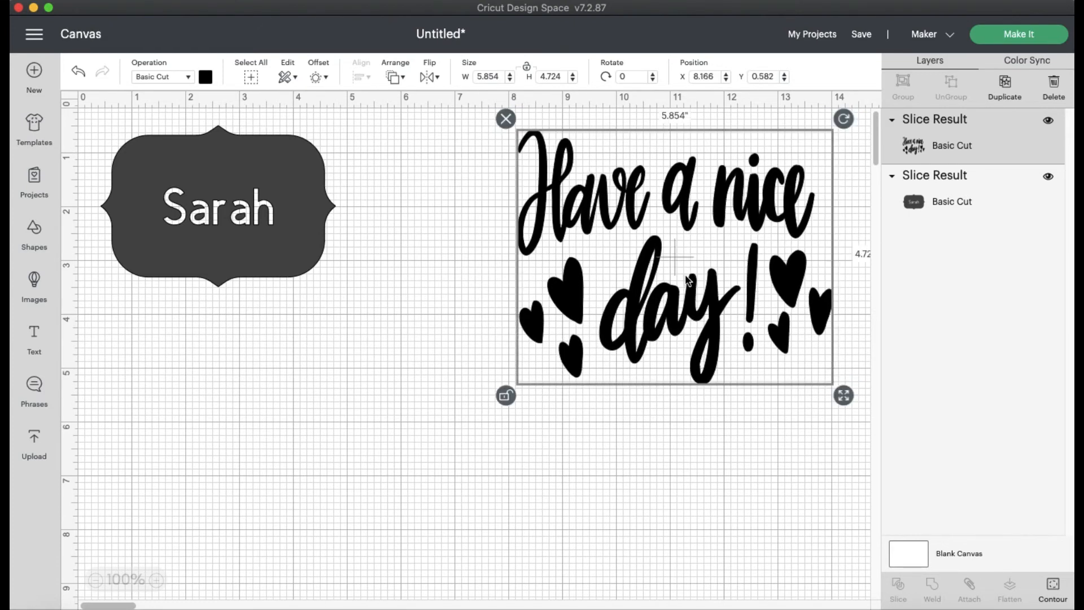
click(688, 280)
drag(700, 289, 700, 289)
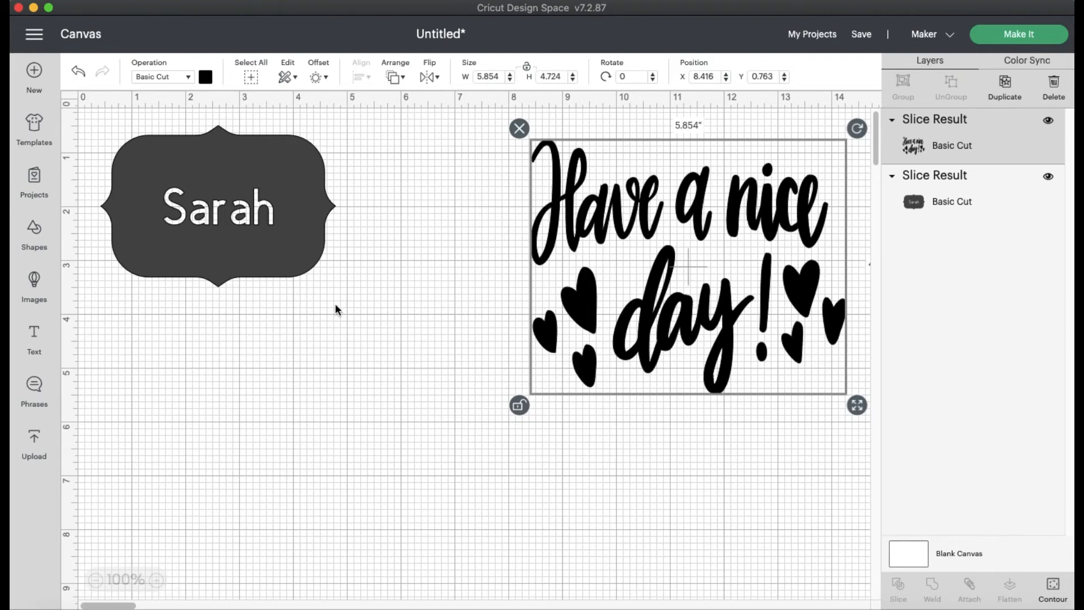
drag(676, 328, 591, 337)
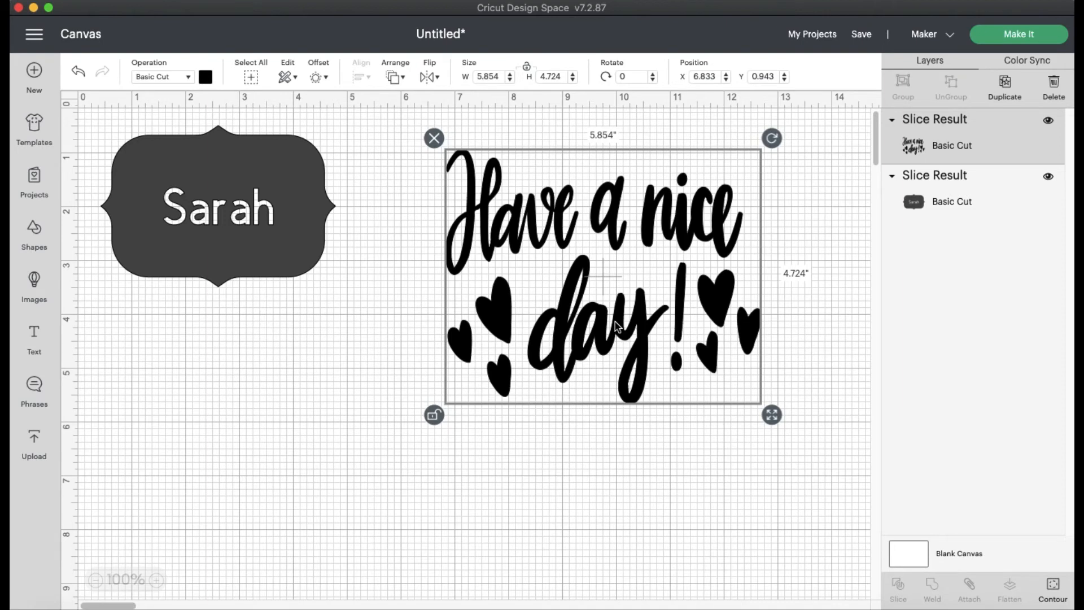
key(Delete)
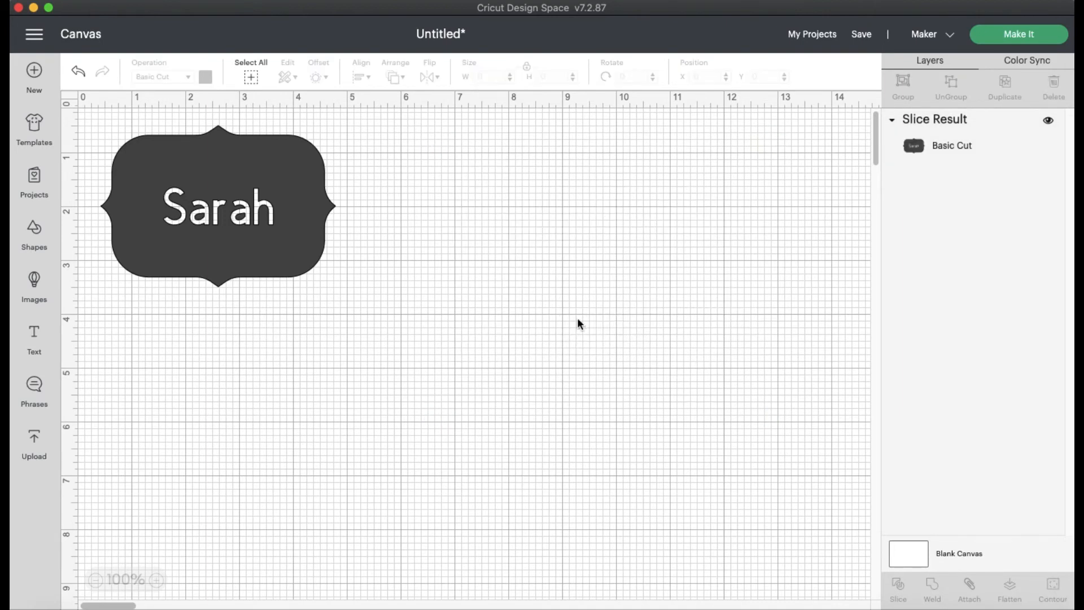
Insert the "Have a nice day! Thank you for shopping with us." image again and move it clear of the name plate
click(35, 296)
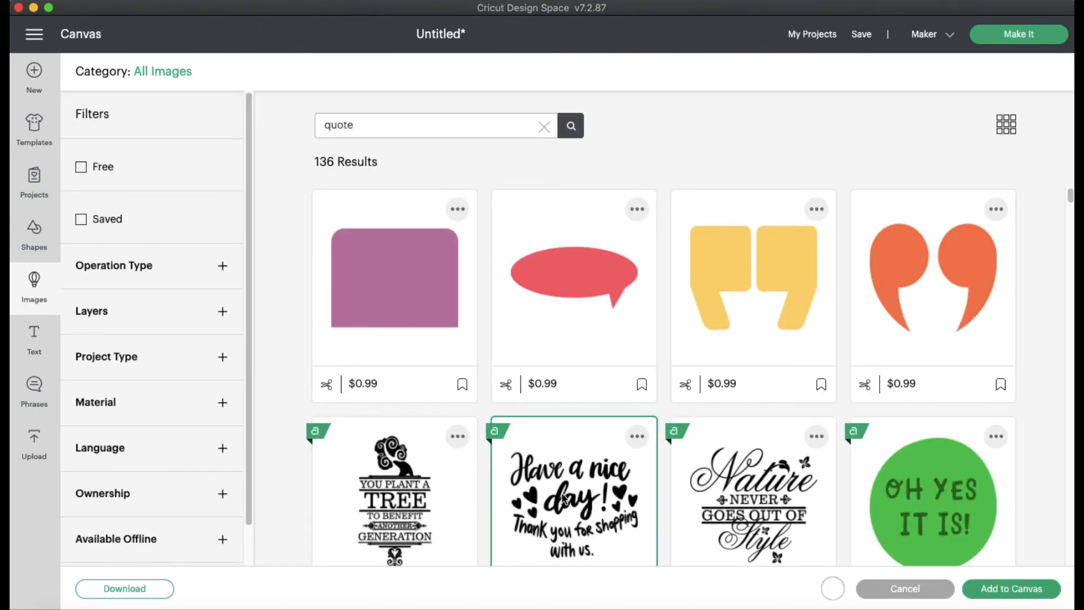
click(1008, 597)
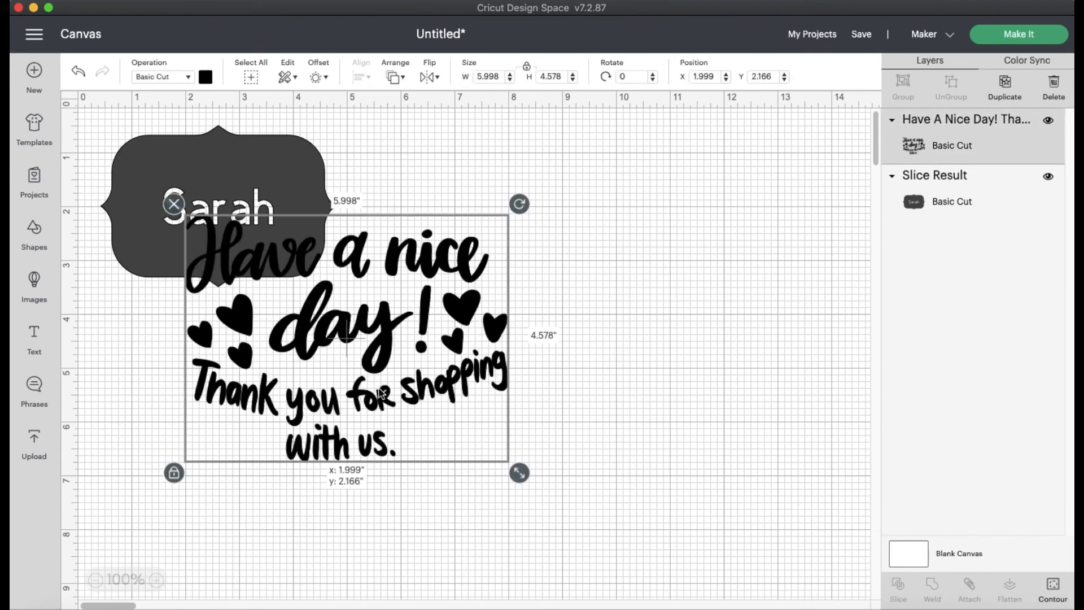
drag(346, 390, 606, 326)
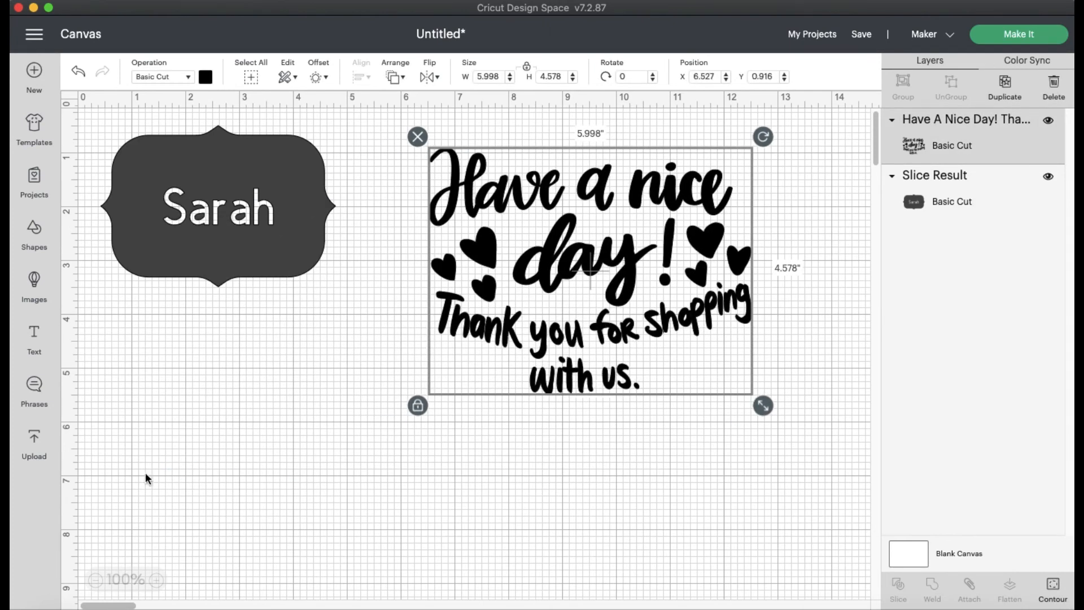
Add a Square, unlock its proportions, stretch it to about 4.18 by 2.54 inches, and place it below the name plate
click(35, 239)
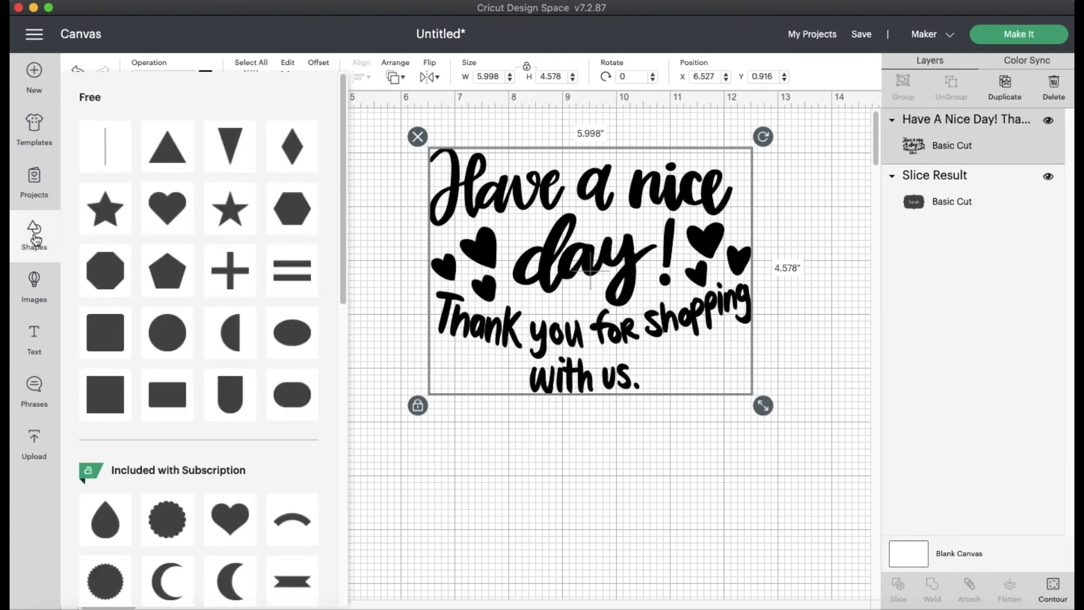
click(104, 399)
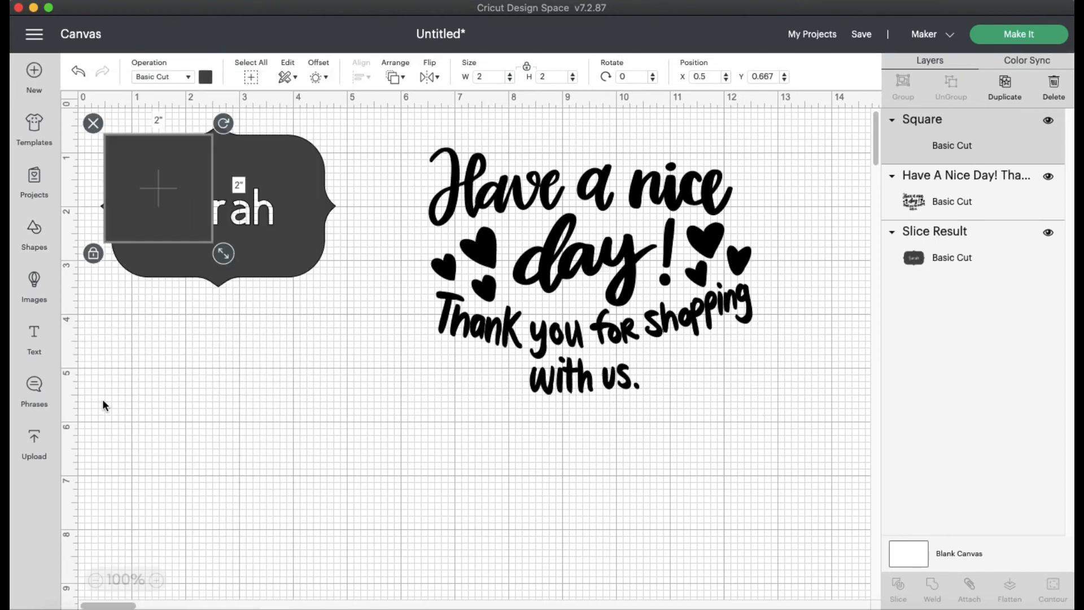
drag(188, 237, 188, 401)
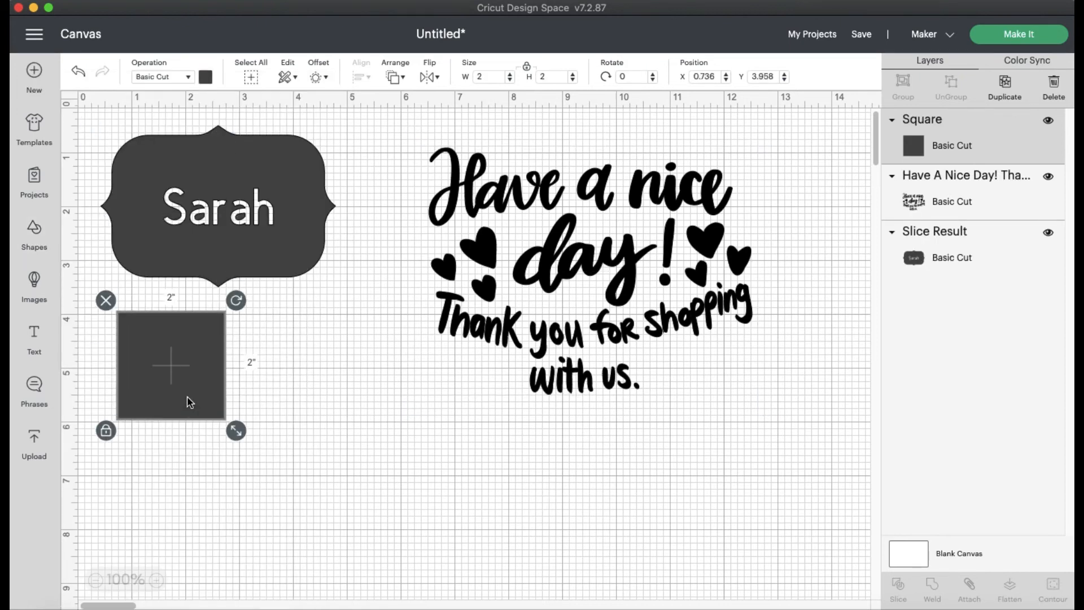
click(106, 431)
drag(236, 437, 353, 458)
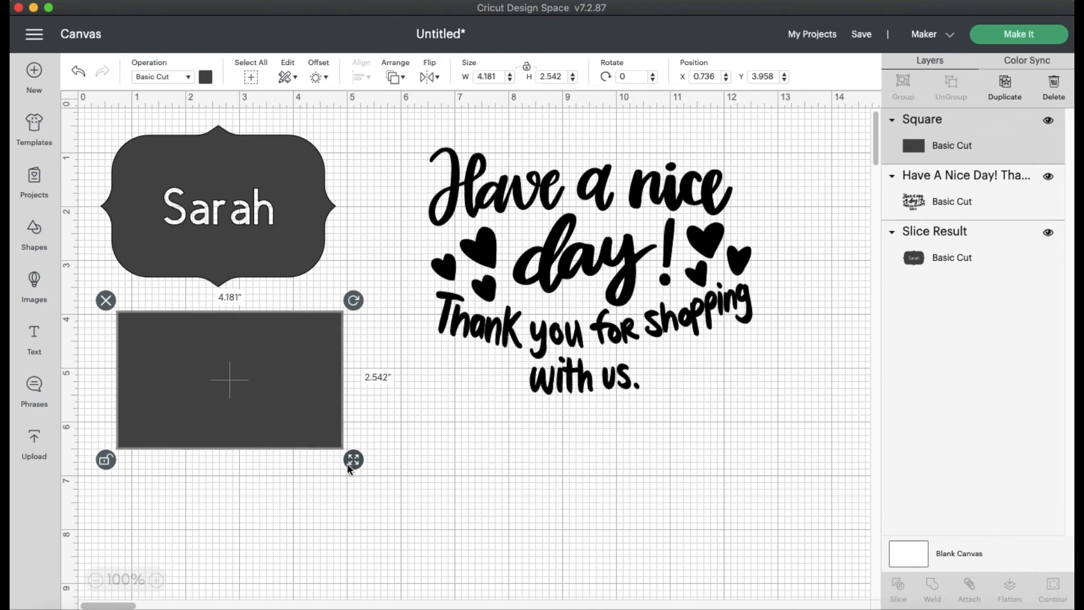
drag(237, 418, 328, 467)
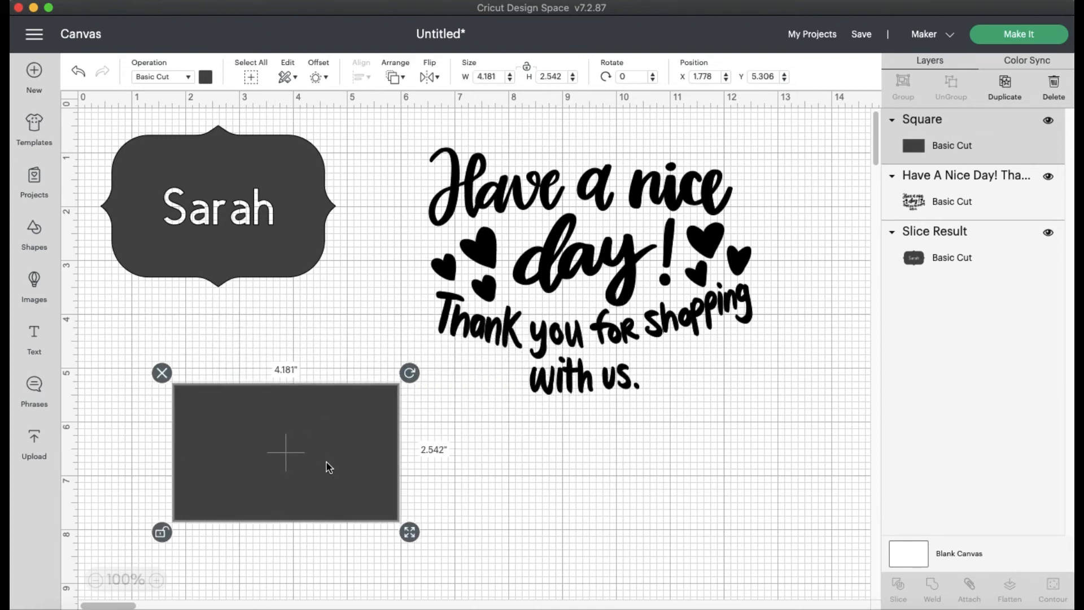
Duplicate the stretched rectangle and place the copy below the quote, overlapping the end of "with us."
click(578, 468)
key(super+v)
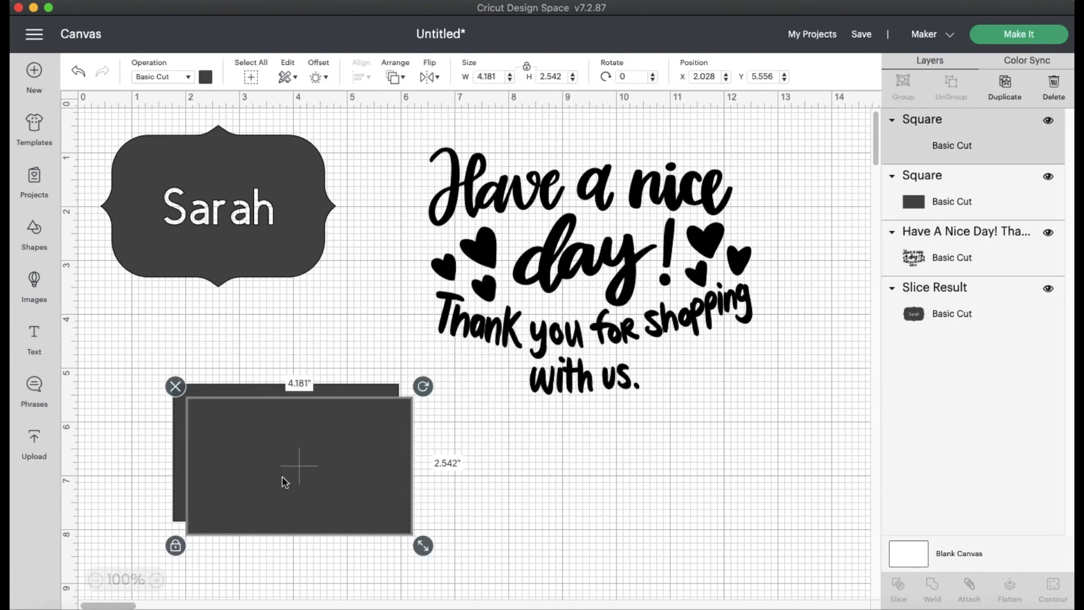
drag(283, 477, 656, 451)
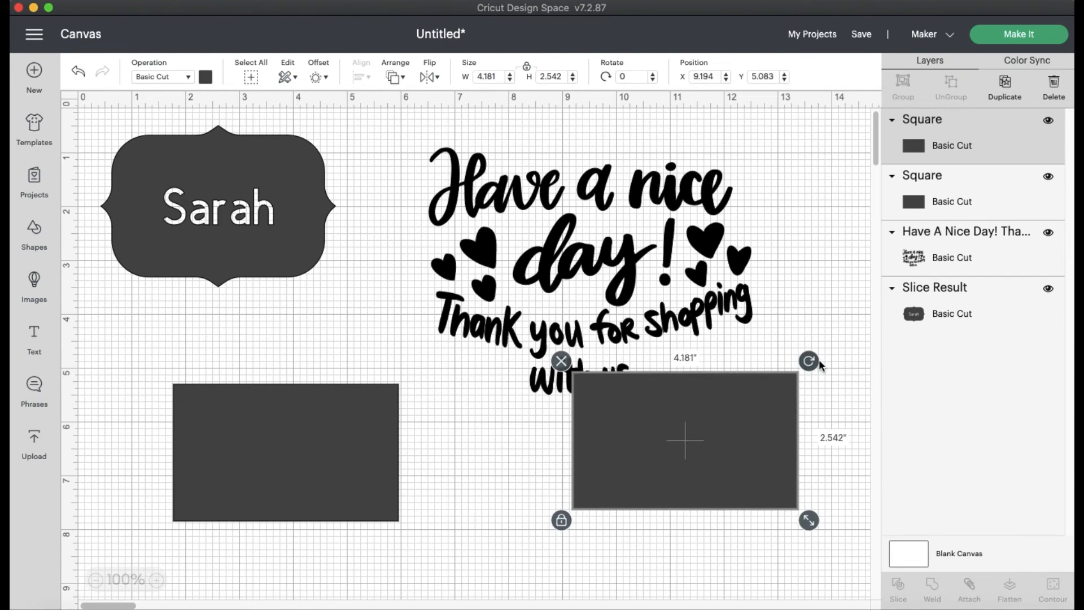
Rotate the copied rectangle counterclockwise and place it over the right half of the quote's lower text
drag(818, 359, 828, 320)
drag(773, 408, 788, 326)
click(476, 446)
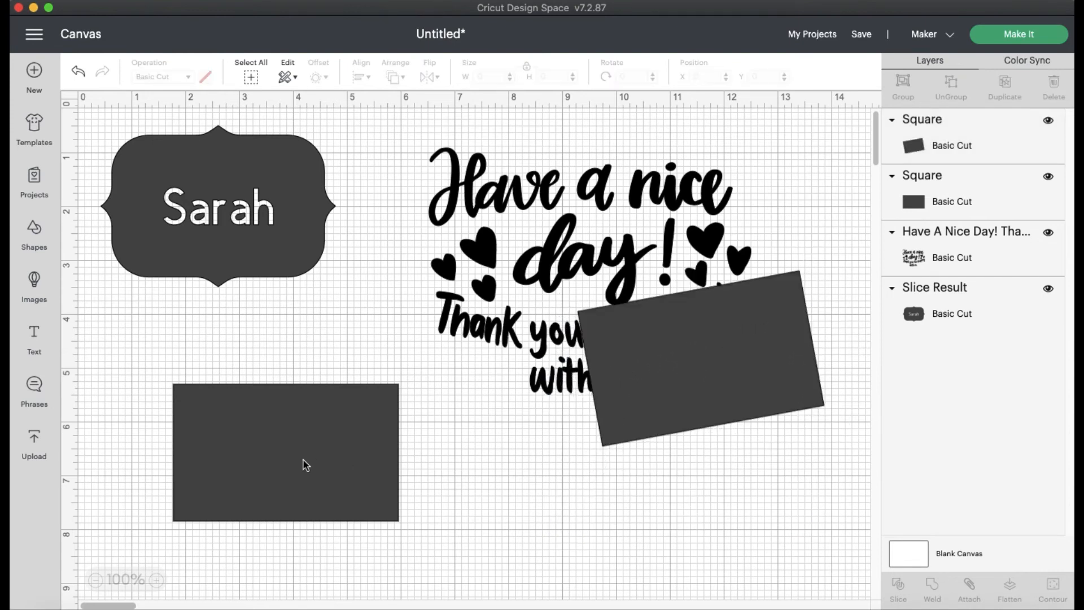
Rotate the other rectangle clockwise and place it over the left half of the lower text, overlapping the first rectangle
click(304, 462)
drag(409, 373, 449, 387)
drag(307, 468, 520, 387)
click(257, 465)
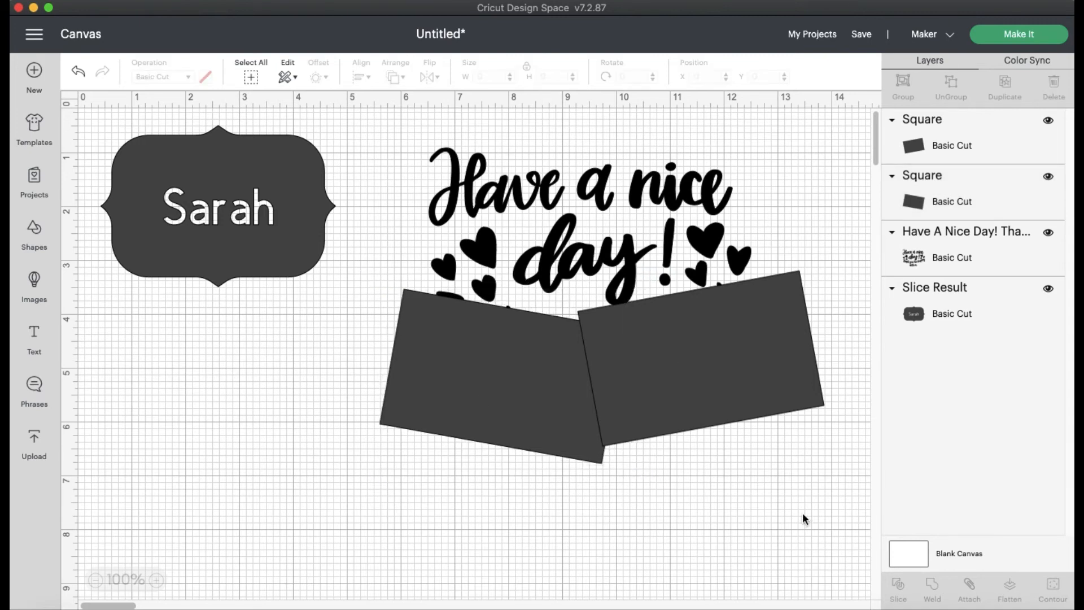
Move the quote away from the two angled rectangles and weld the rectangles into one shape
drag(855, 534, 385, 113)
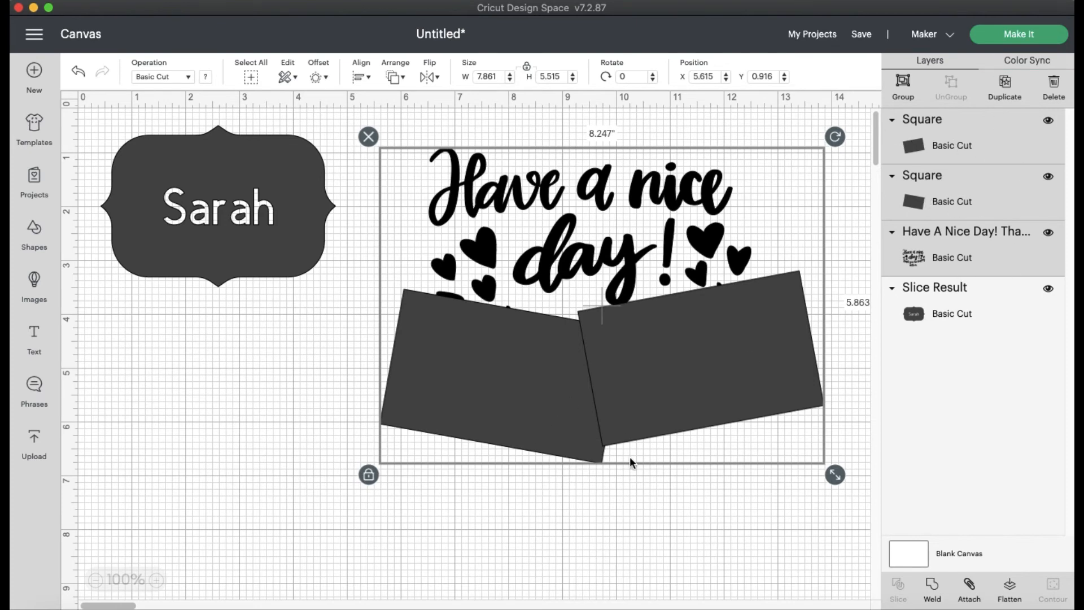
click(626, 236)
drag(626, 236, 231, 560)
click(239, 406)
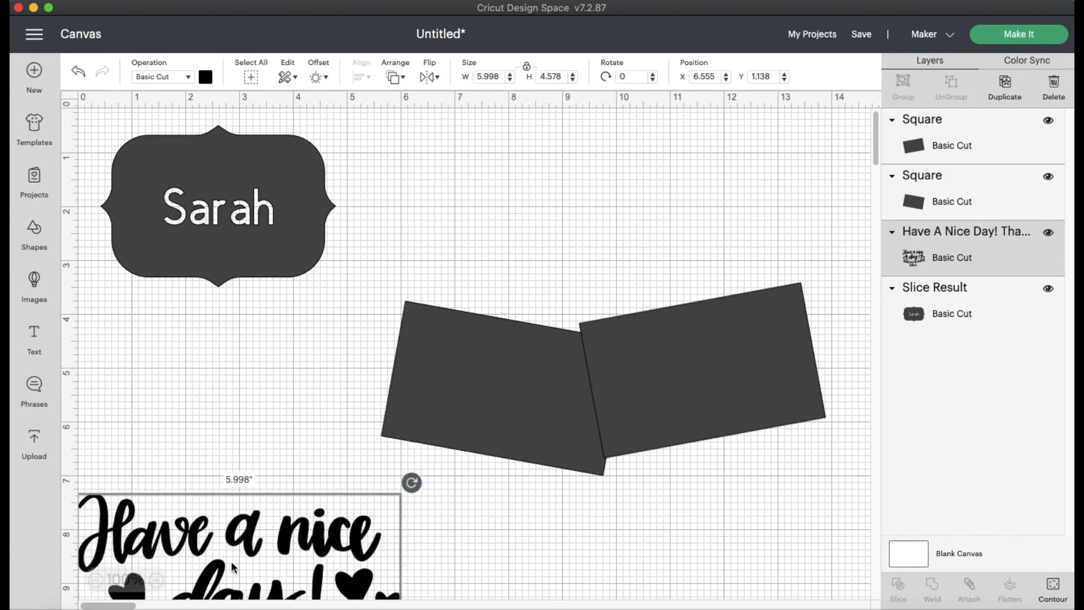
drag(383, 254, 851, 465)
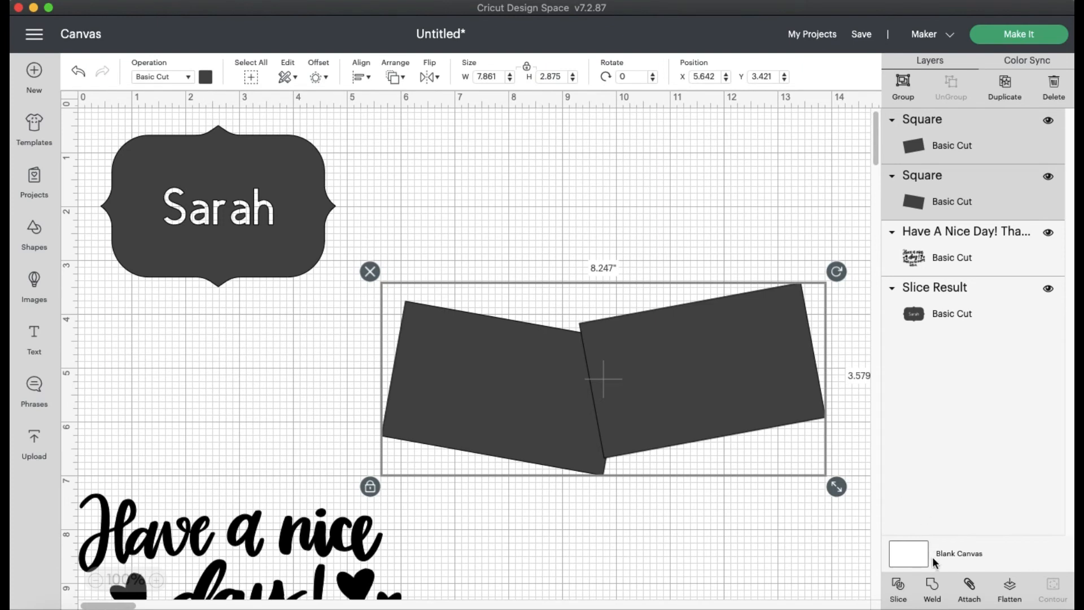
click(932, 592)
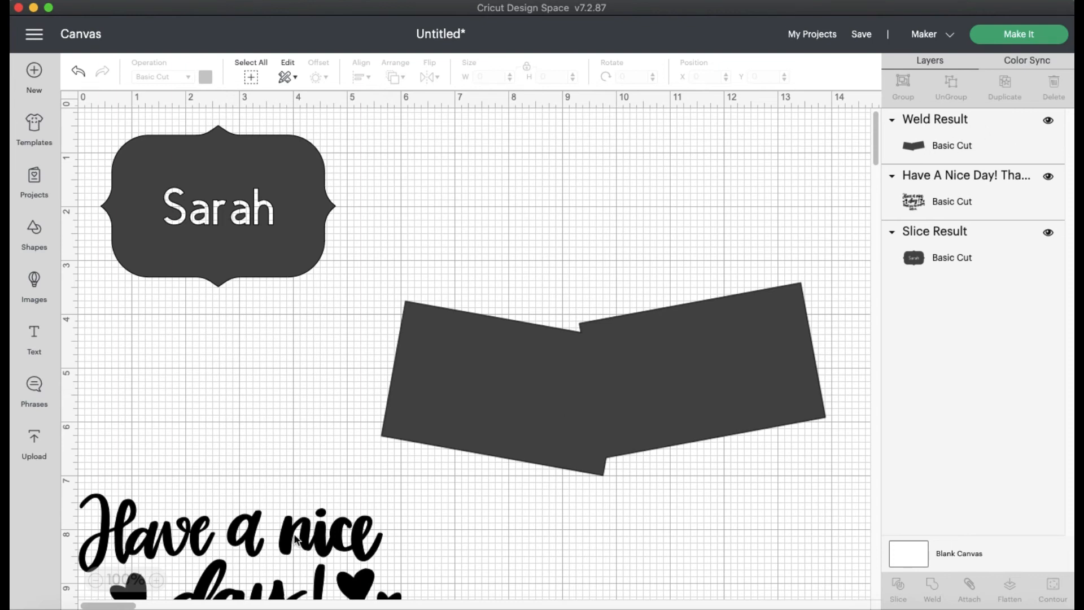
Move the quote back so the welded shape covers its "Thank you for shopping with us." text, and slice the two
drag(274, 546, 611, 213)
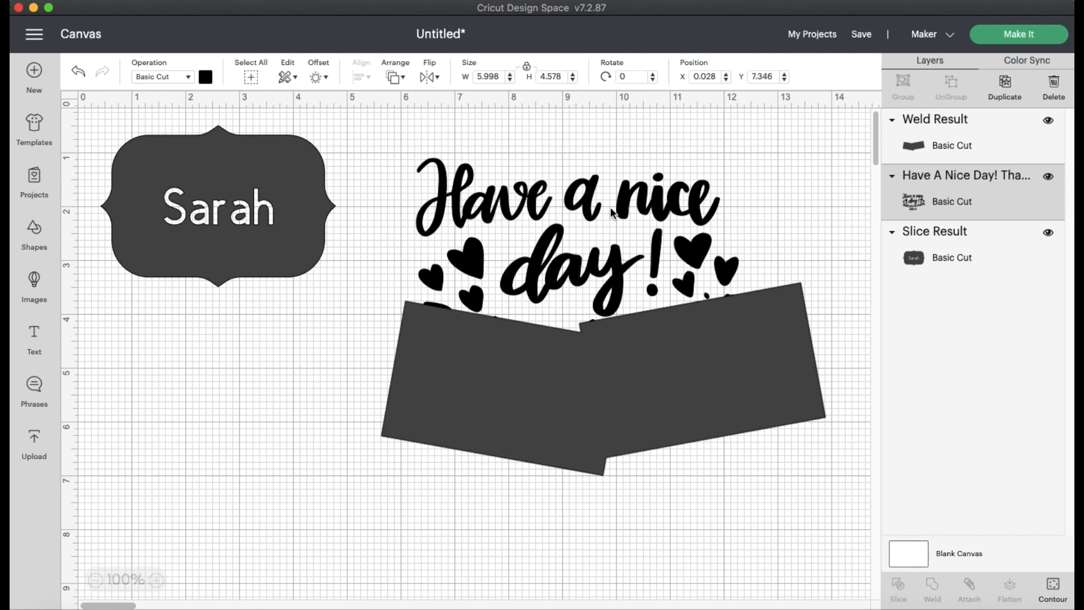
click(206, 399)
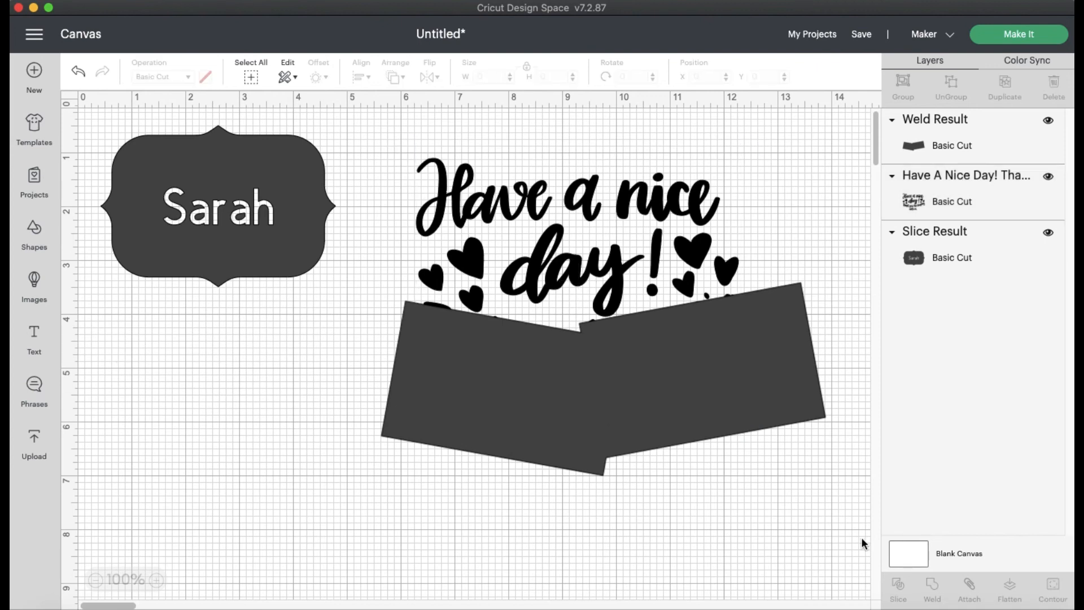
drag(861, 537, 378, 117)
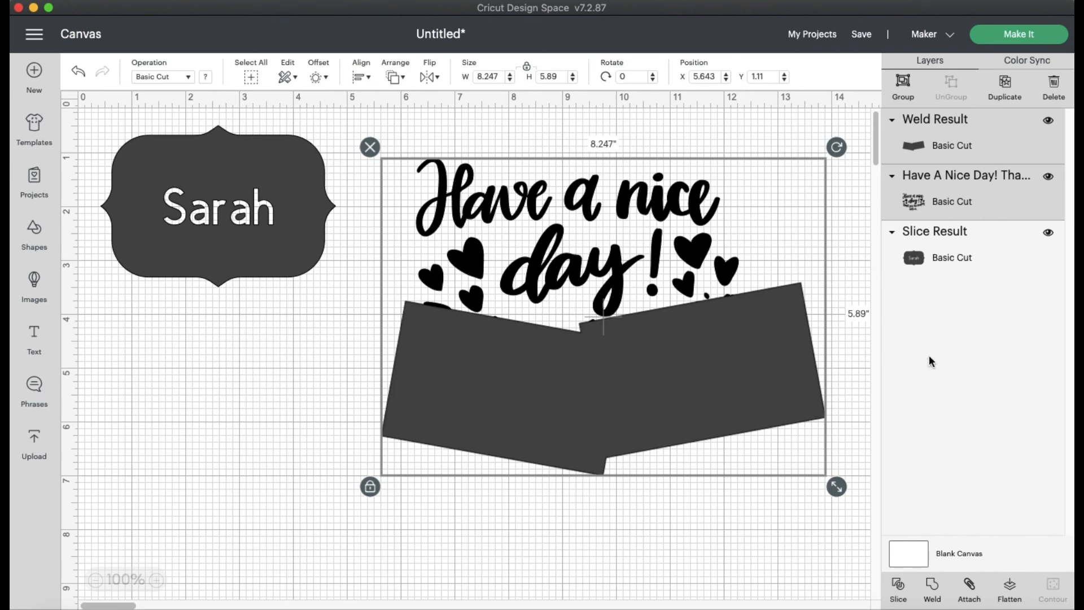
click(898, 587)
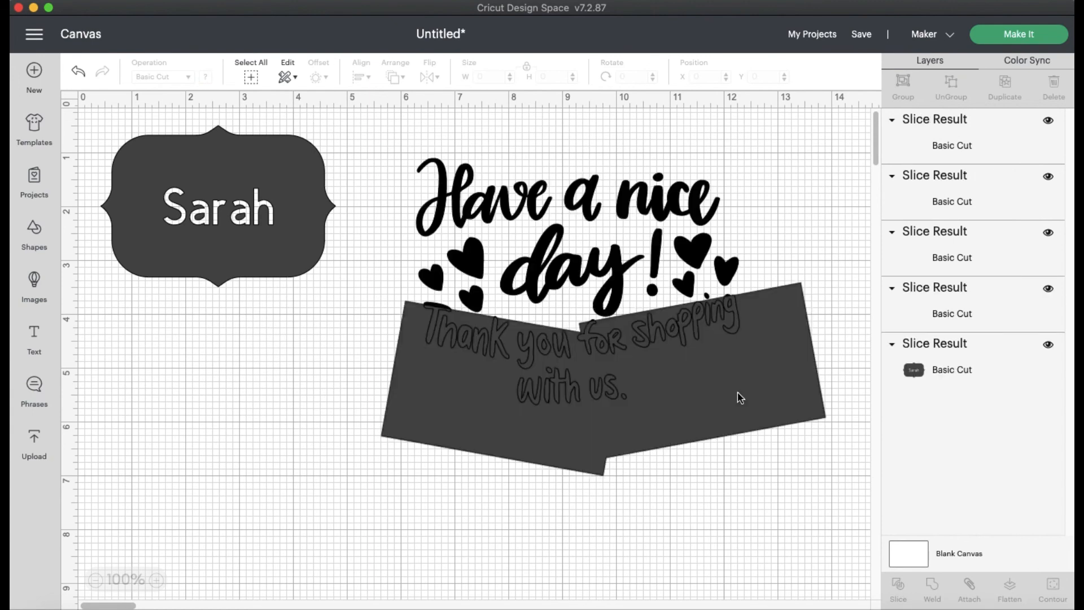
Pull the welded shape and both "Thank you for shopping with us." slice pieces away from the quote and delete them
drag(720, 396, 603, 575)
drag(582, 393, 576, 497)
drag(606, 345, 578, 472)
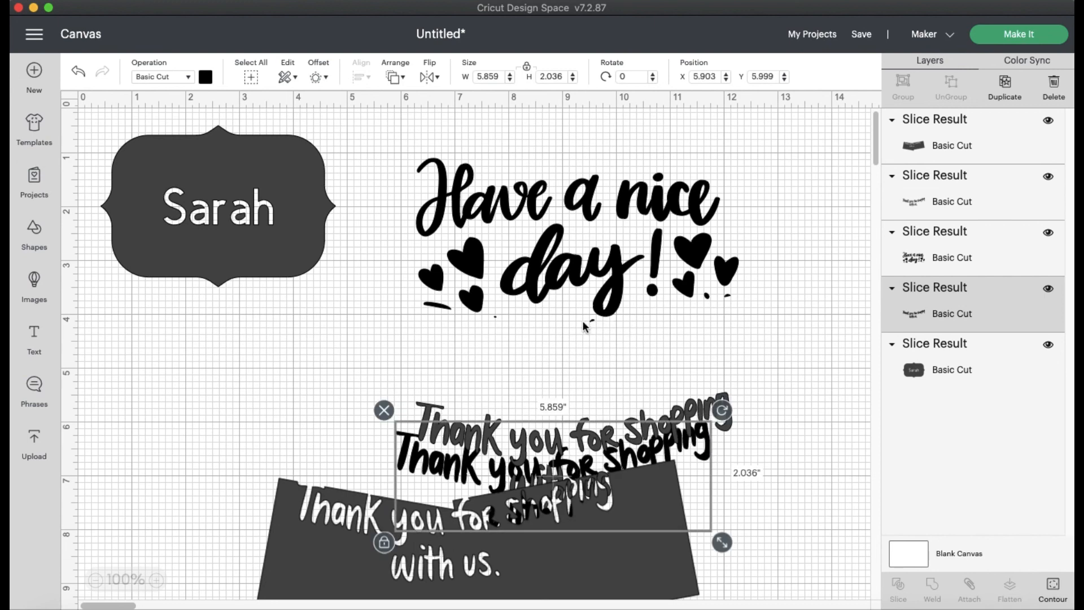
drag(787, 358, 223, 598)
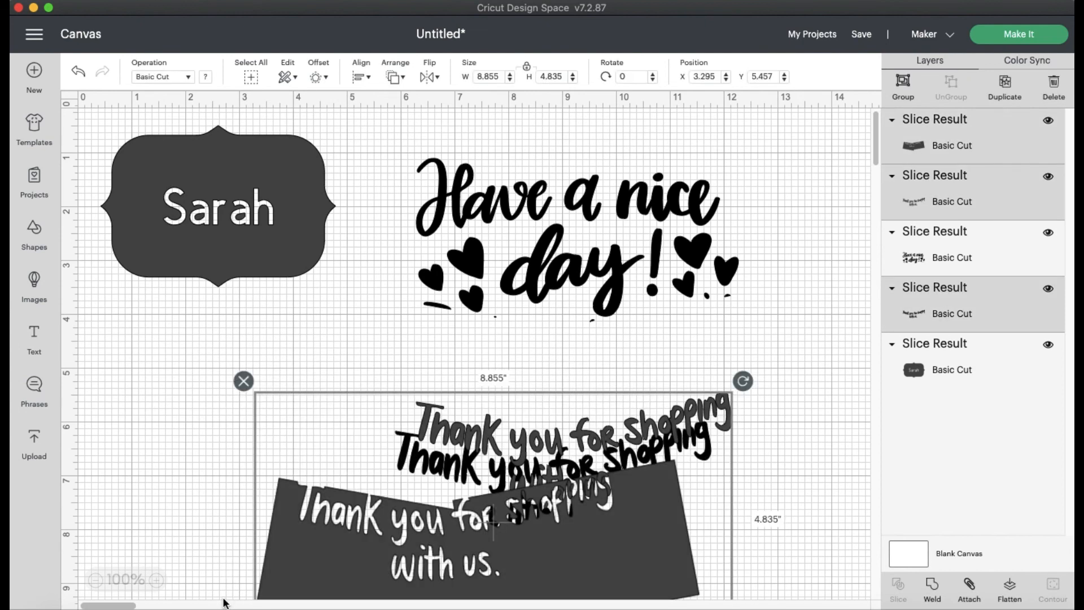
key(Delete)
Reposition the remaining "Have a nice day!" quote a few times and delete it from the canvas
drag(586, 263, 588, 257)
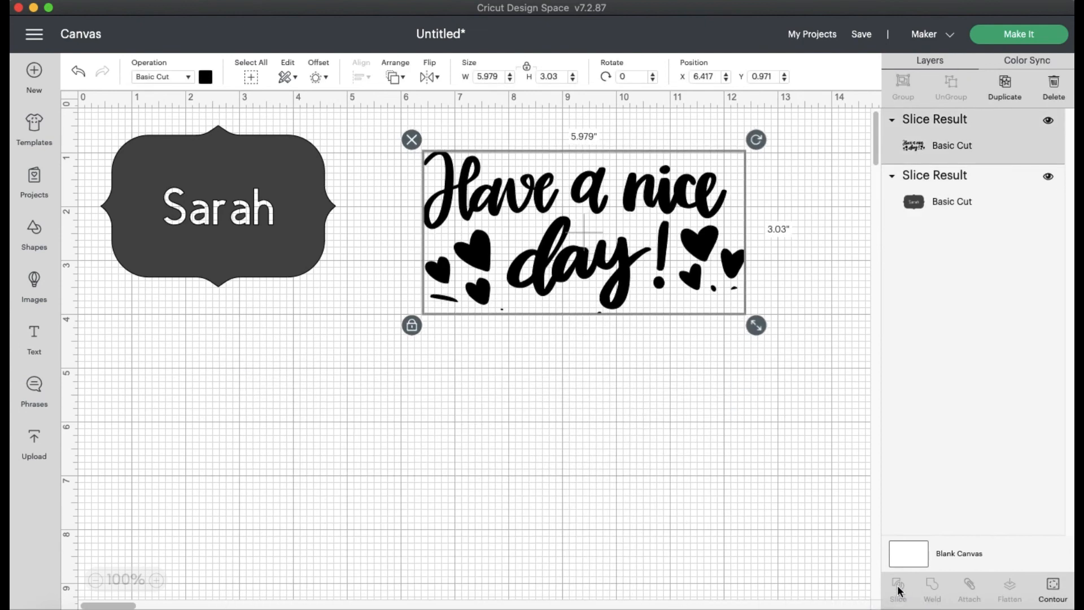
drag(605, 246, 596, 275)
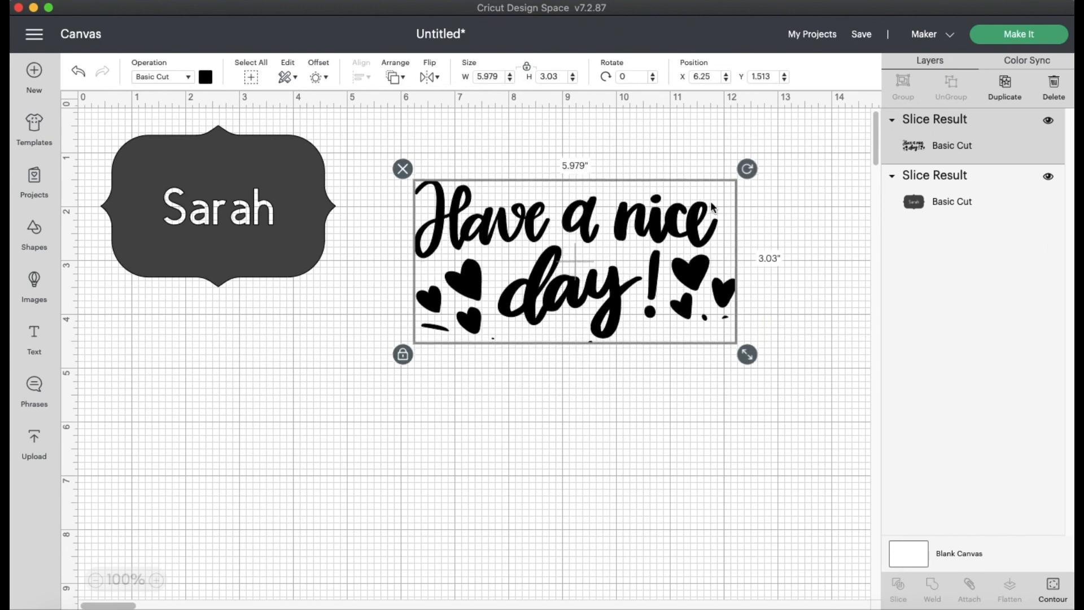
drag(574, 281, 635, 269)
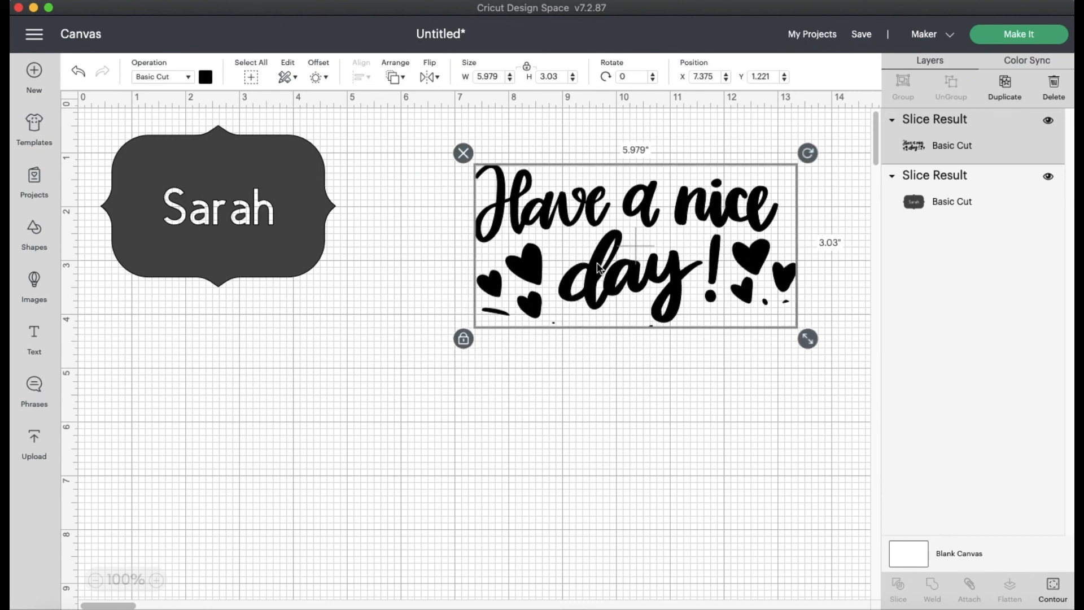
key(Delete)
Select the decorative name plate
click(195, 236)
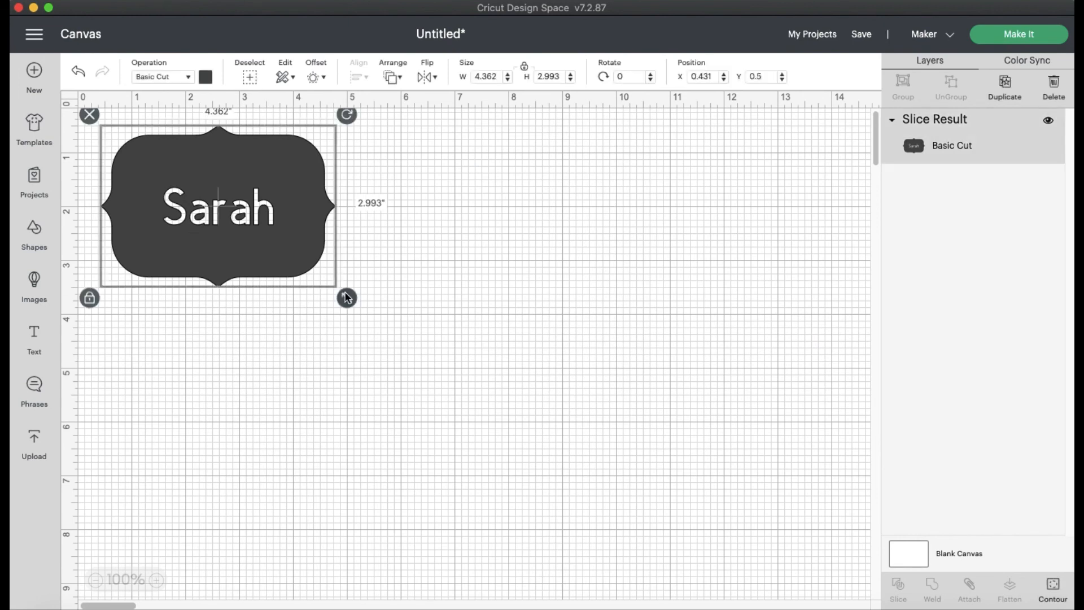